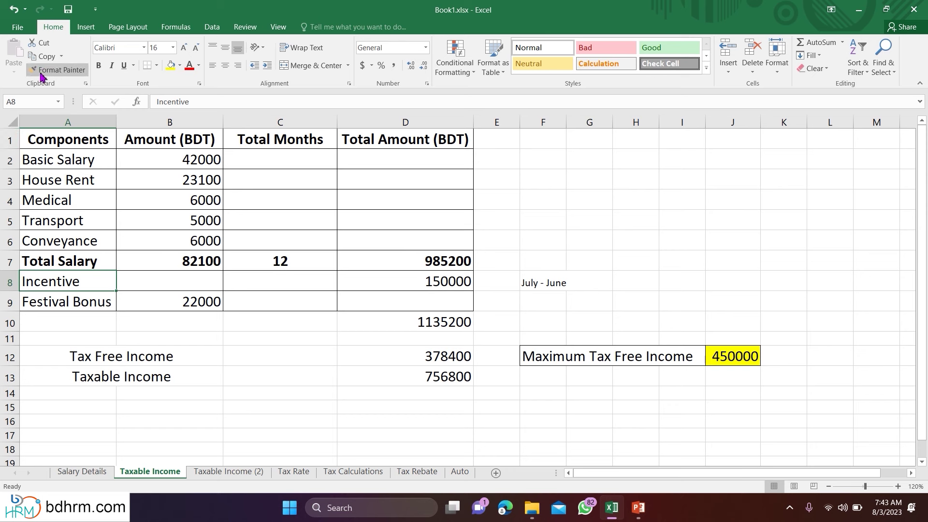
# Step: Apply the Incentive label's formatting to the July - June note in F8 and autofit column F
pyautogui.click(546, 282)
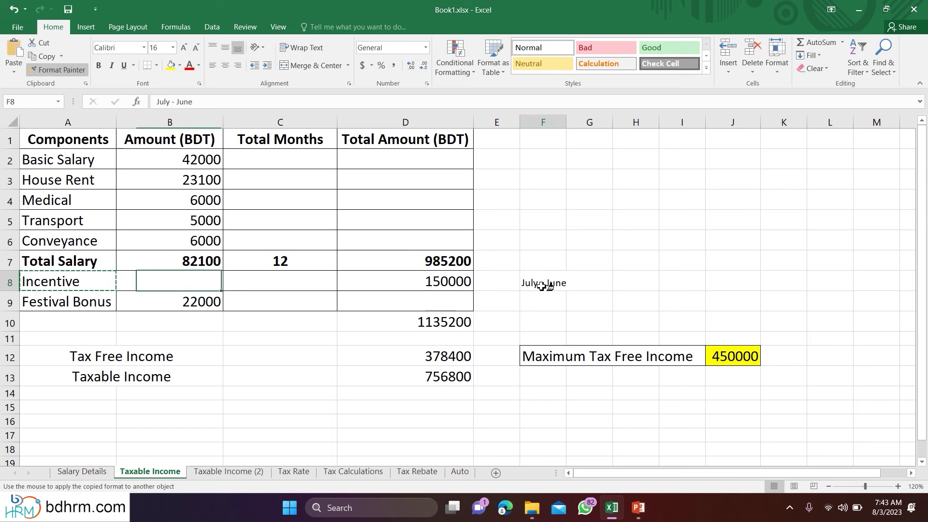
pyautogui.doubleClick(567, 126)
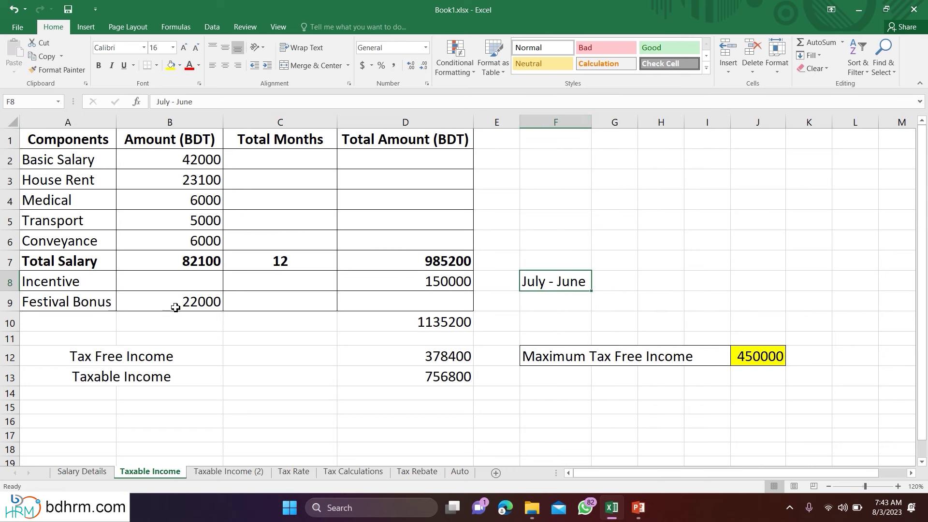
# Step: Enter 2 as the Total Months for Festival Bonus in C9
pyautogui.click(266, 303)
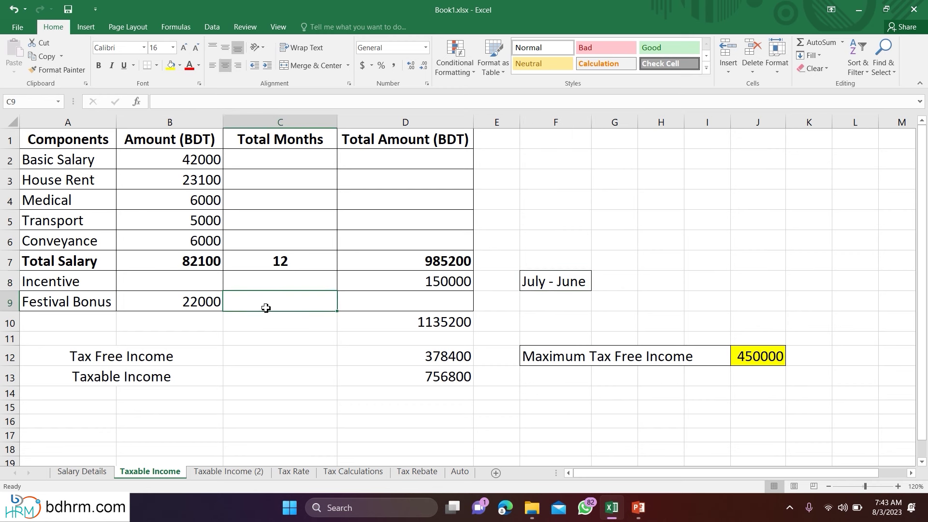
pyautogui.write('2')
pyautogui.press('Tab')
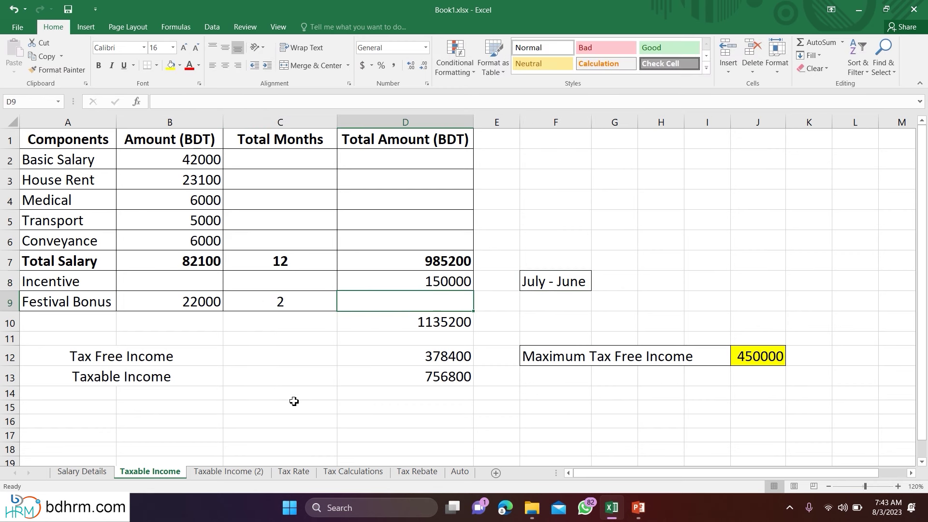
# Step: Calculate the Festival Bonus total amount in D9 with the formula =B9*C9
pyautogui.click(215, 301)
pyautogui.click(325, 304)
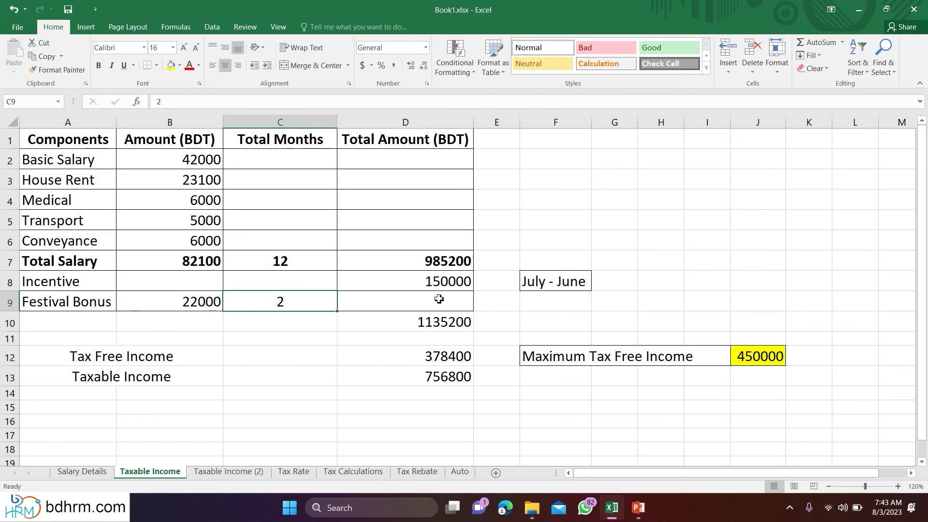
pyautogui.click(435, 305)
pyautogui.write('=')
pyautogui.click(177, 305)
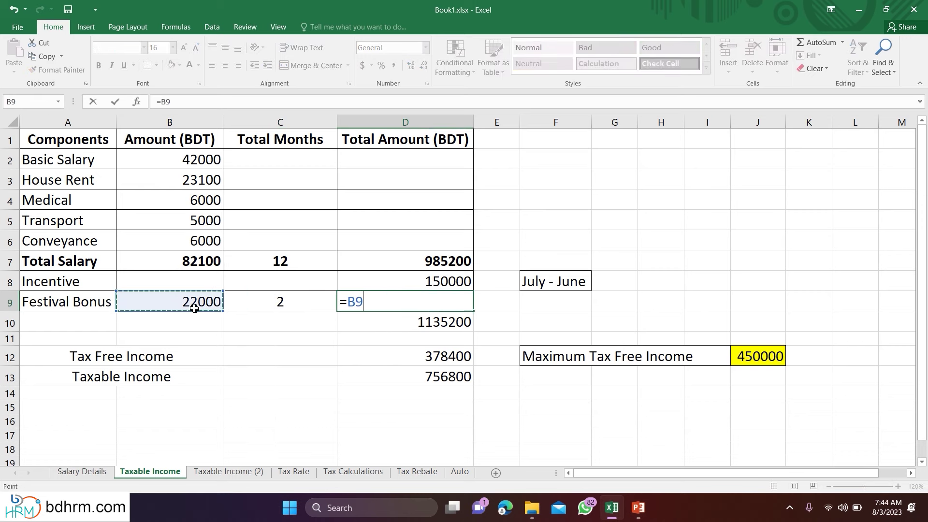
pyautogui.write('*')
pyautogui.click(283, 301)
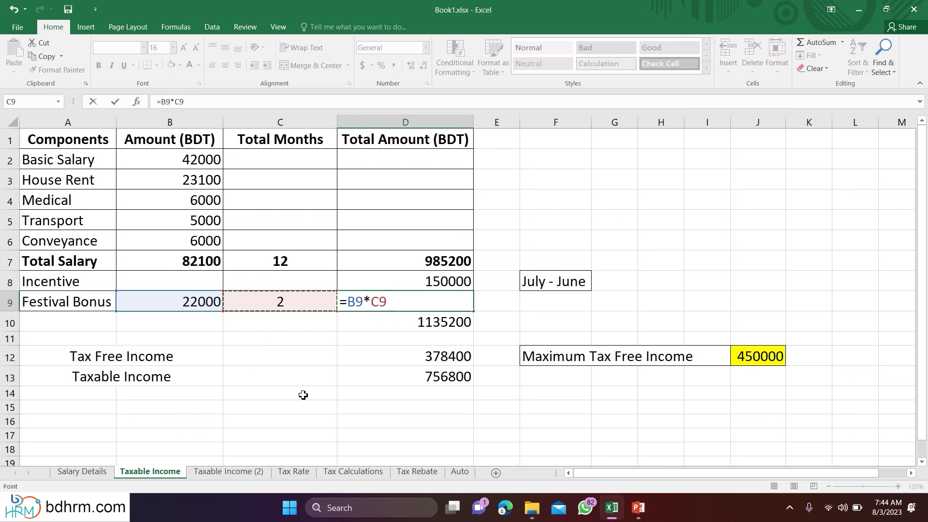
pyautogui.press('Return')
pyautogui.click(452, 302)
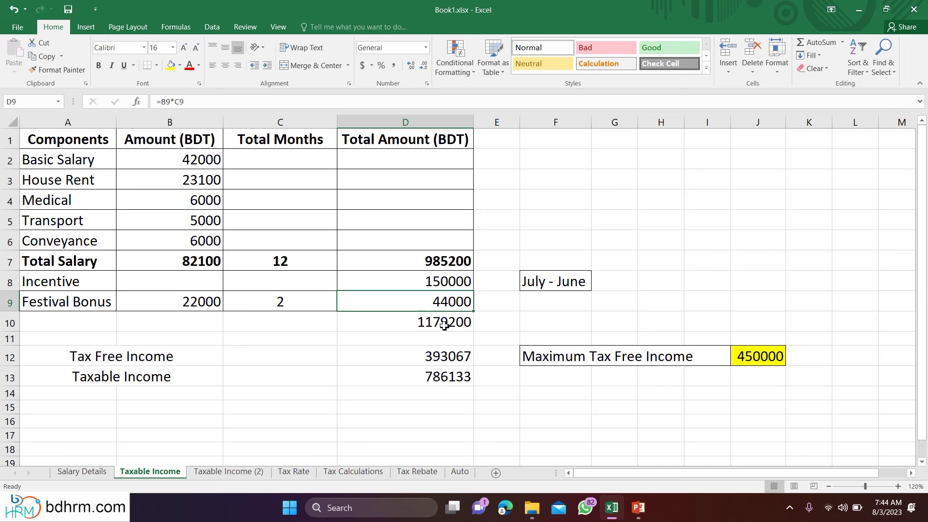
# Step: Clear the old total in D10 and replace it with an AutoSum of D7:D9
pyautogui.click(444, 324)
pyautogui.press('Delete')
pyautogui.click(355, 406)
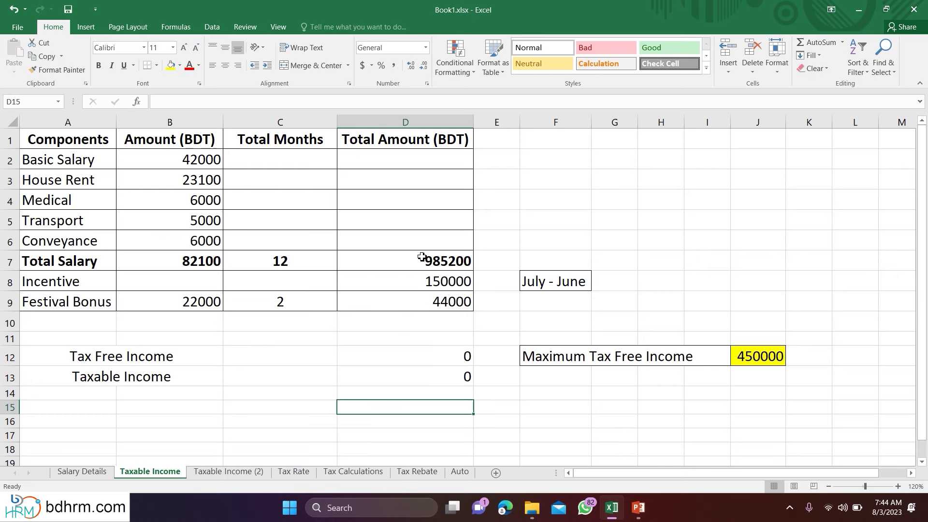
pyautogui.click(440, 323)
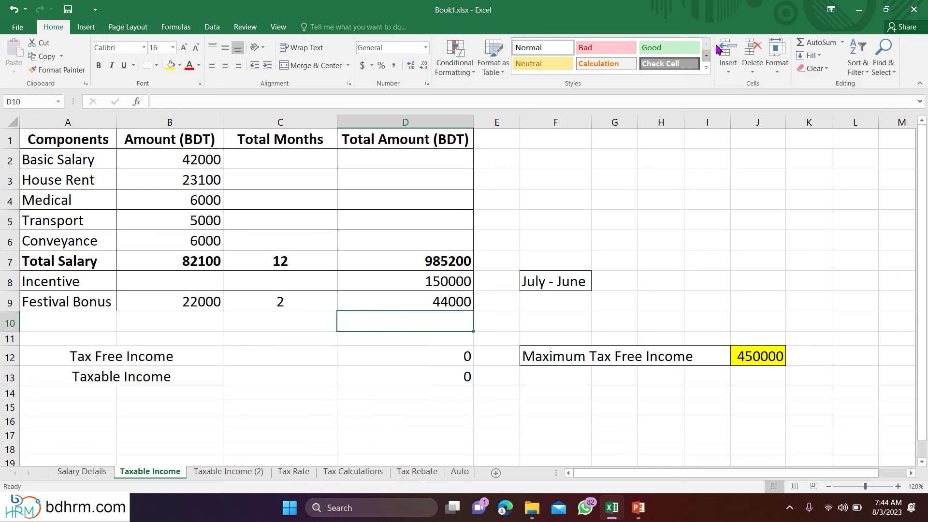
pyautogui.click(820, 42)
pyautogui.press('Return')
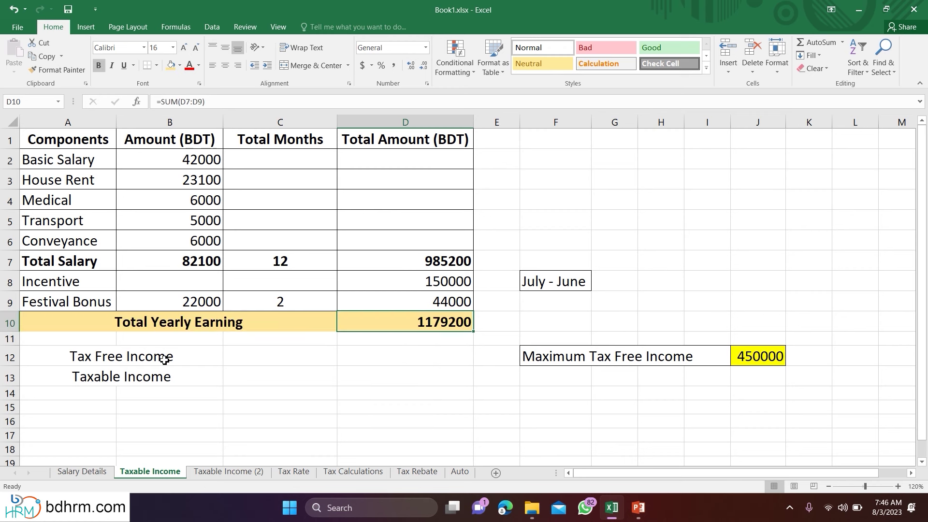
# Step: Calculate Tax Free Income in D12 as =D10*(1/3) and compare it with the Maximum Tax Free Income in J12
pyautogui.click(162, 357)
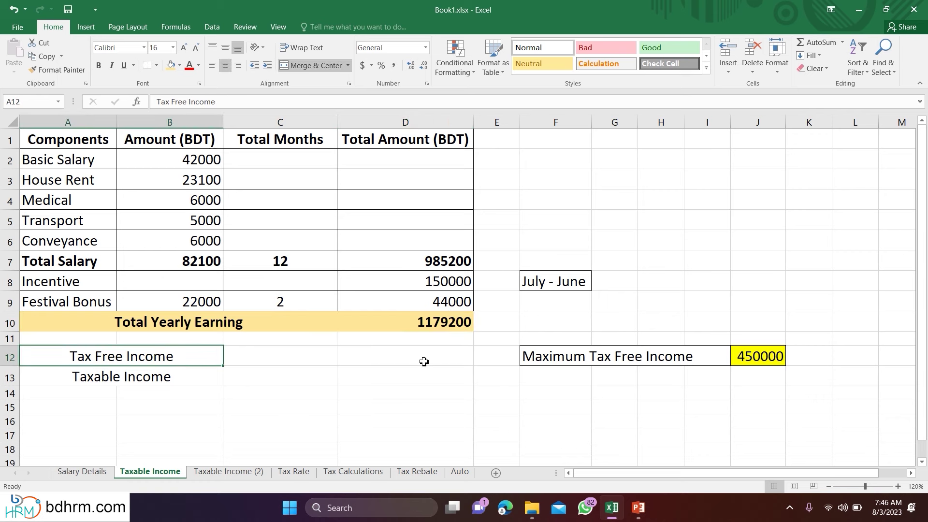
pyautogui.click(420, 322)
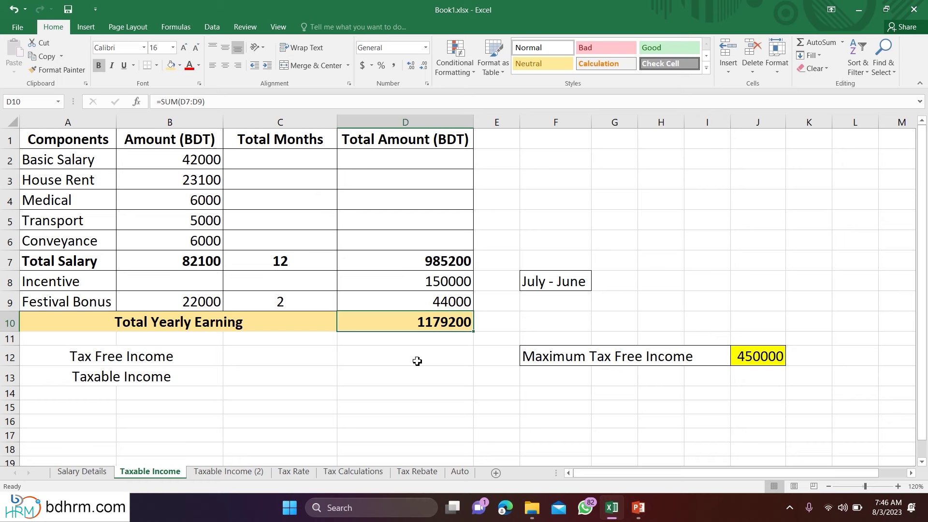
pyautogui.click(417, 361)
pyautogui.write('=')
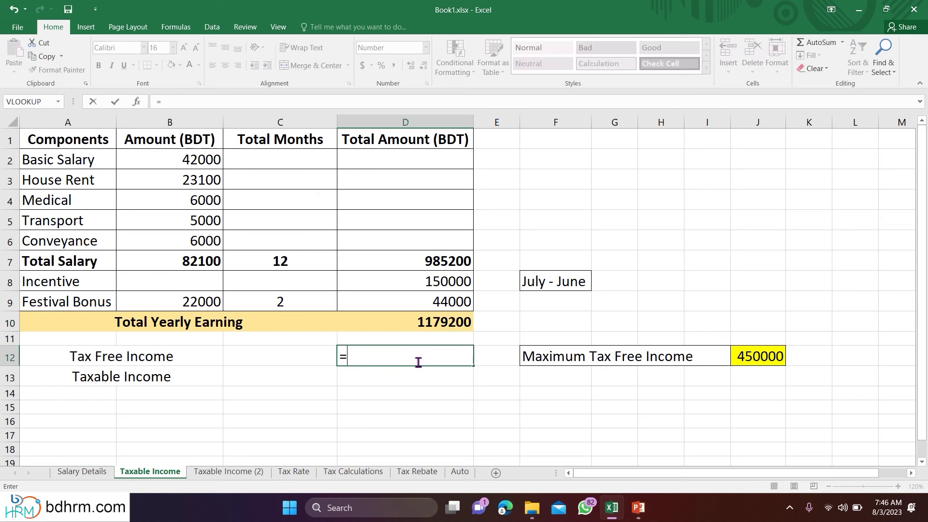
pyautogui.click(424, 327)
pyautogui.click(424, 326)
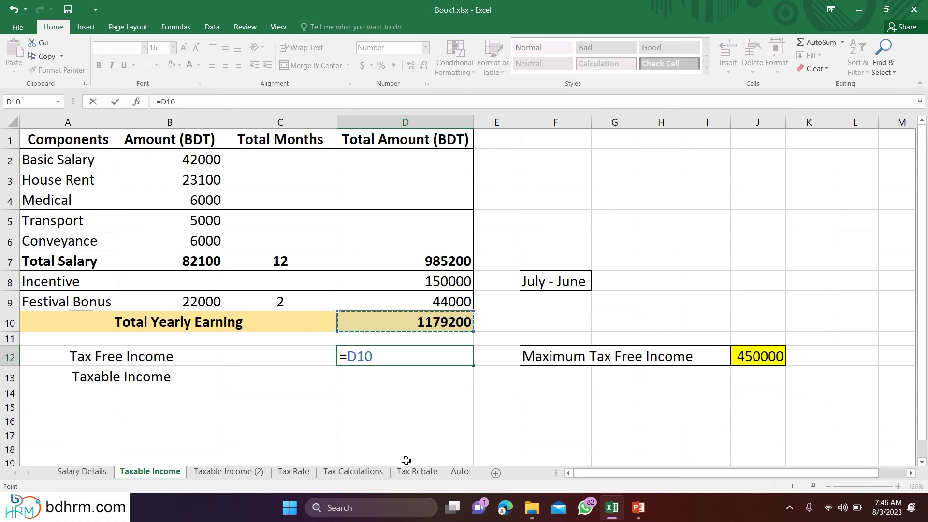
pyautogui.write('*(1/3')
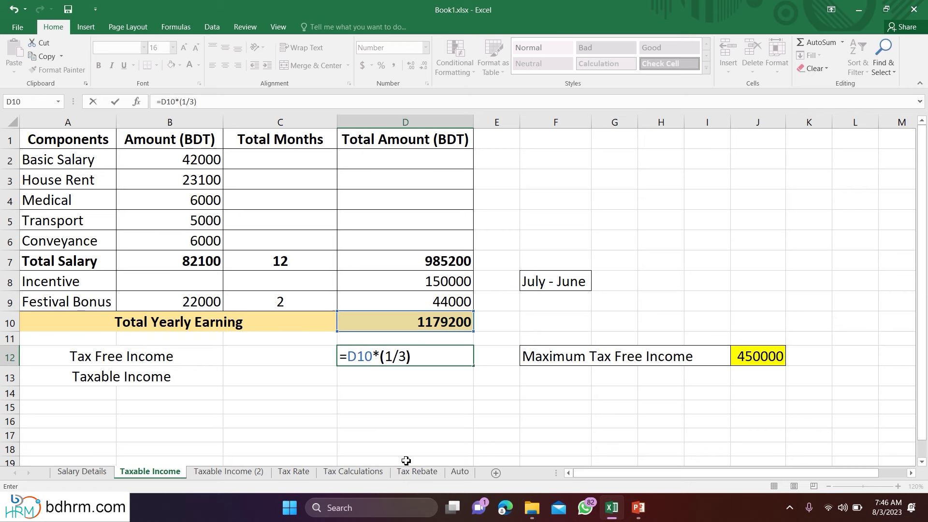
pyautogui.write(')')
pyautogui.press('Return')
pyautogui.click(419, 421)
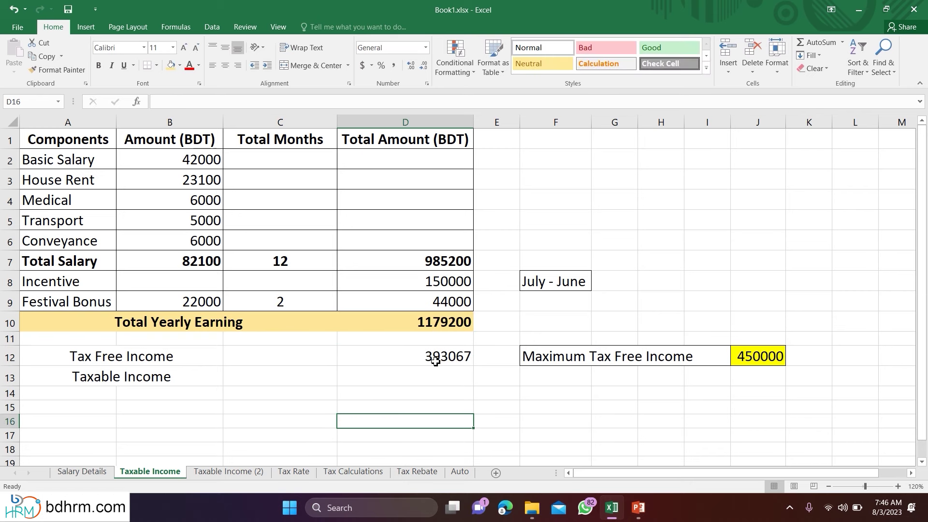
pyautogui.click(435, 361)
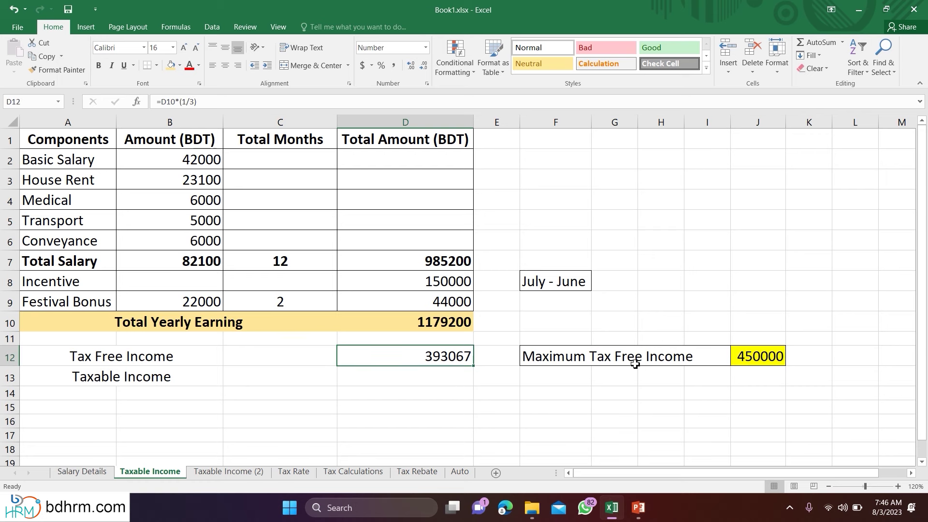
pyautogui.click(752, 358)
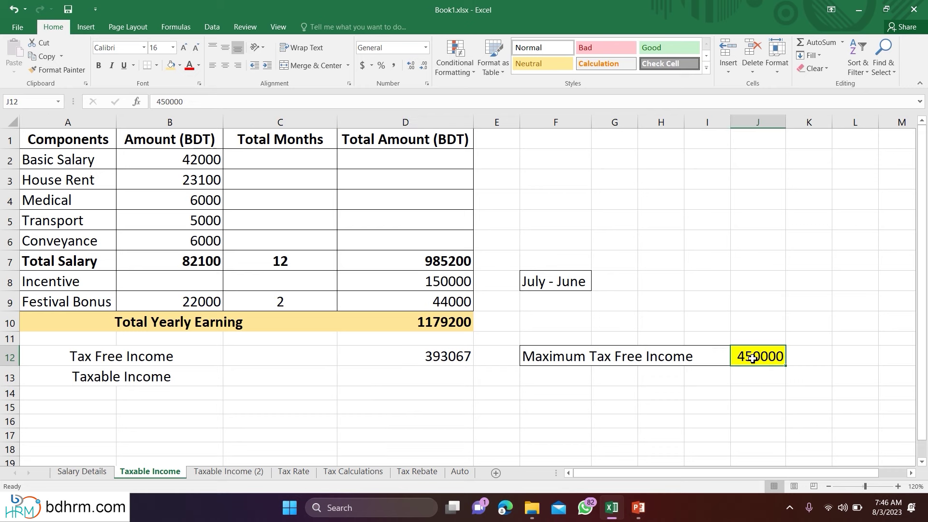
pyautogui.click(408, 358)
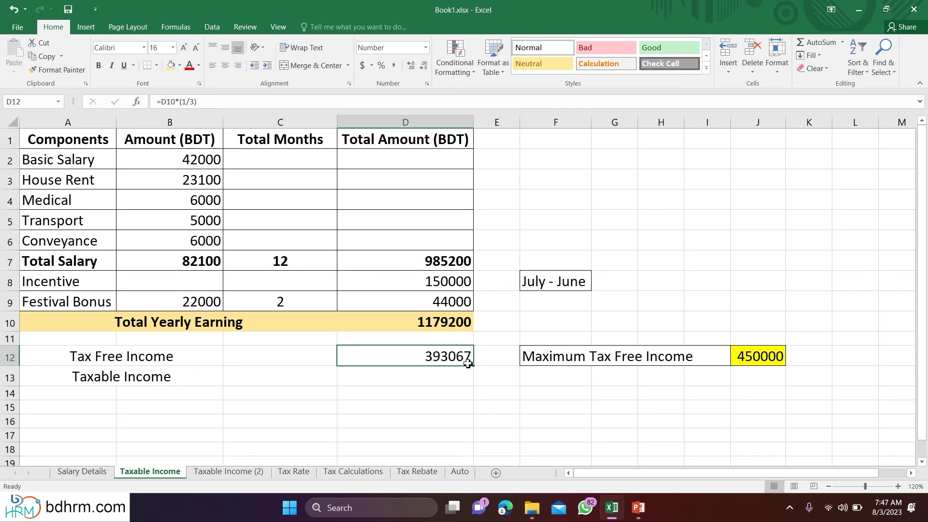
# Step: Calculate Taxable Income in D13 with the formula =D10-D12
pyautogui.click(424, 383)
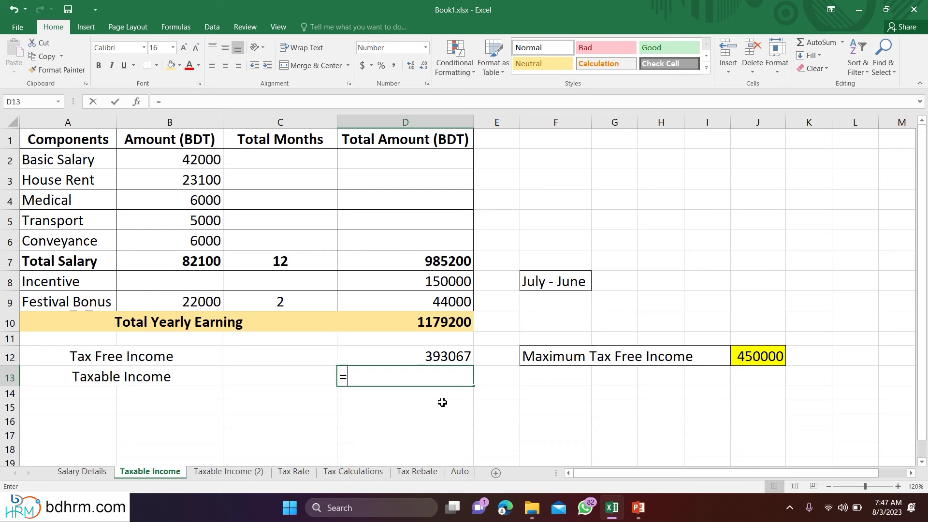
pyautogui.write('=')
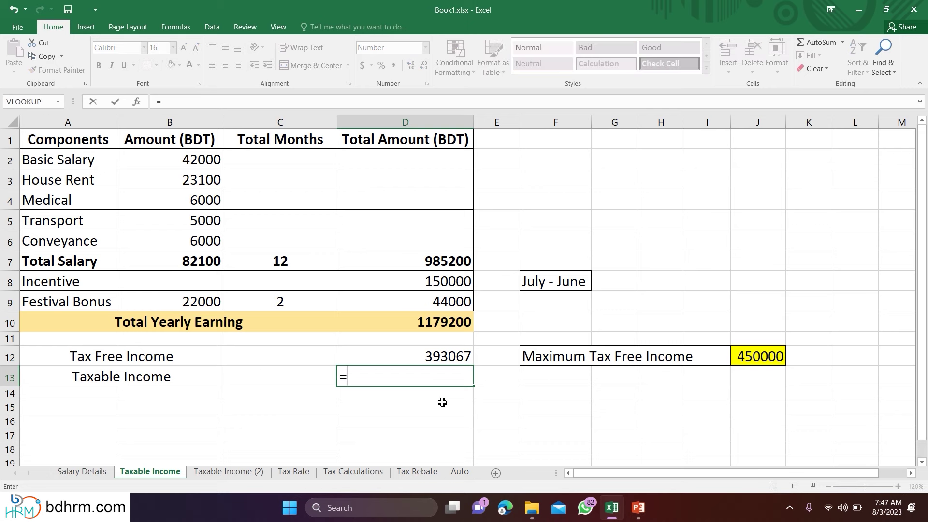
pyautogui.click(432, 323)
pyautogui.write('-')
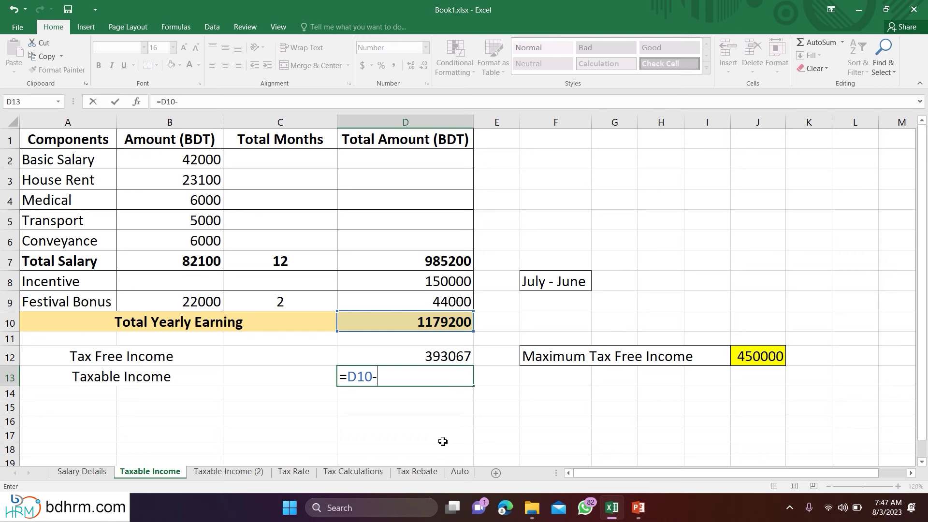
pyautogui.click(413, 356)
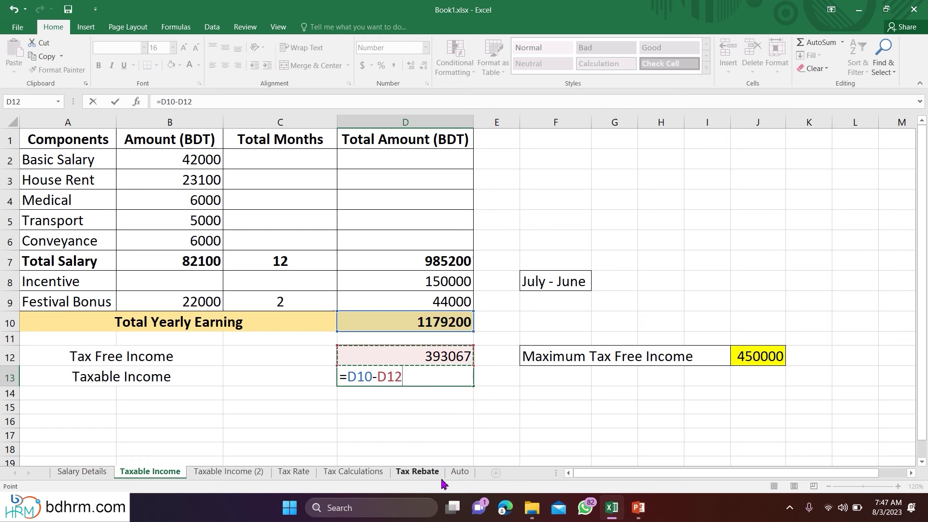
pyautogui.press('Return')
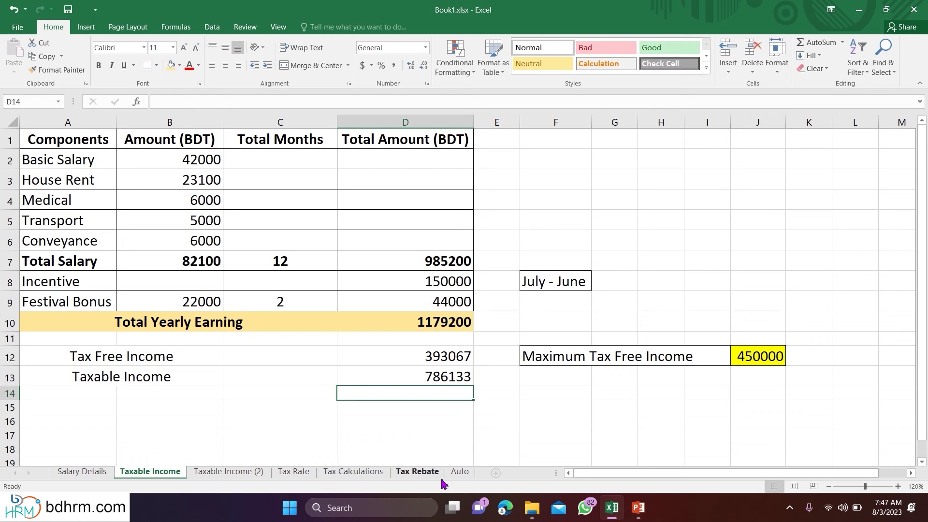
pyautogui.click(447, 379)
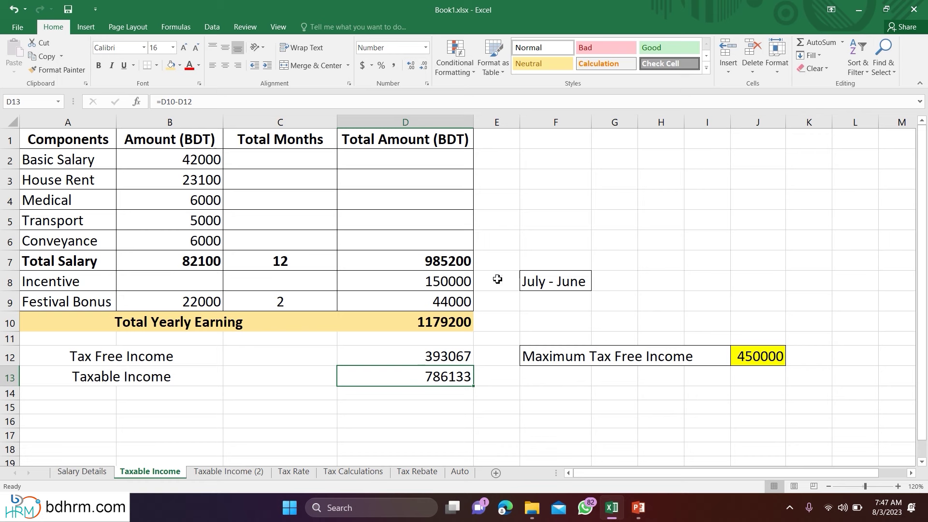
# Step: Change the Incentive total amount in D8 to 500000
pyautogui.click(10, 281)
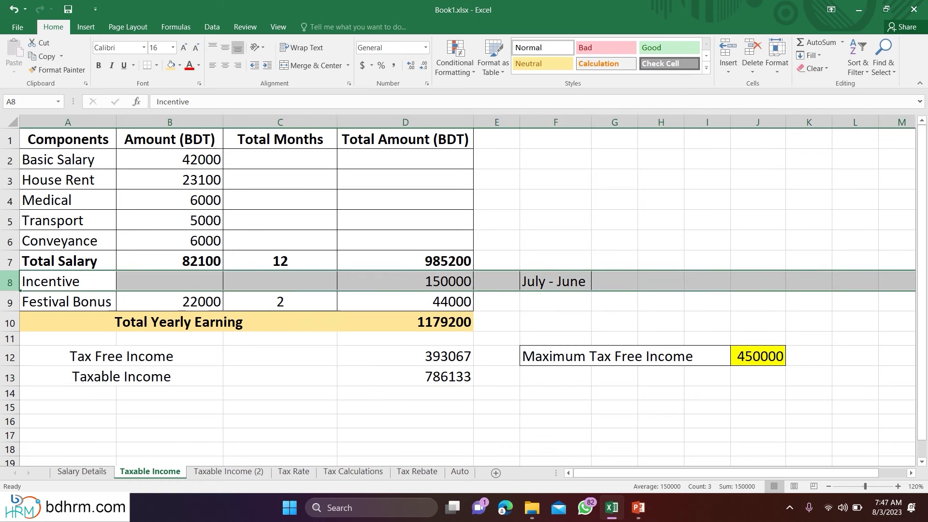
pyautogui.click(435, 283)
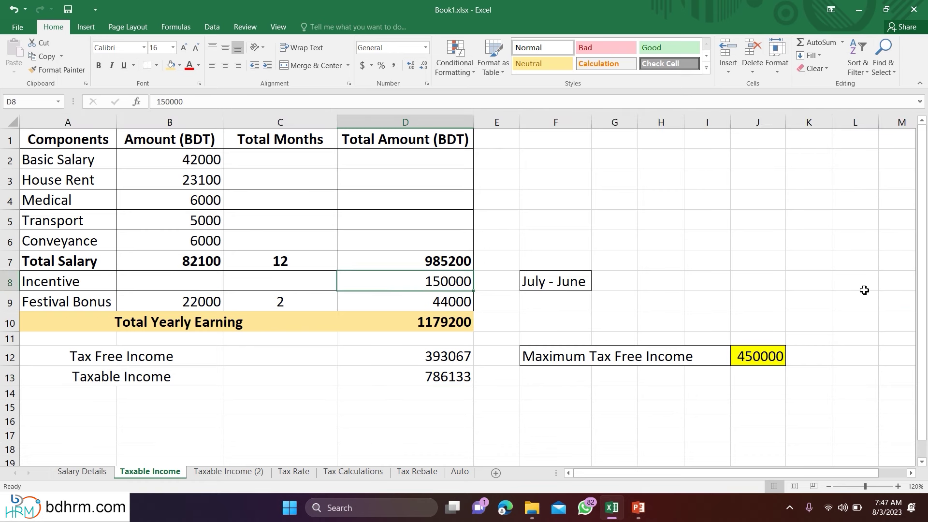
pyautogui.write('500000')
pyautogui.press('Return')
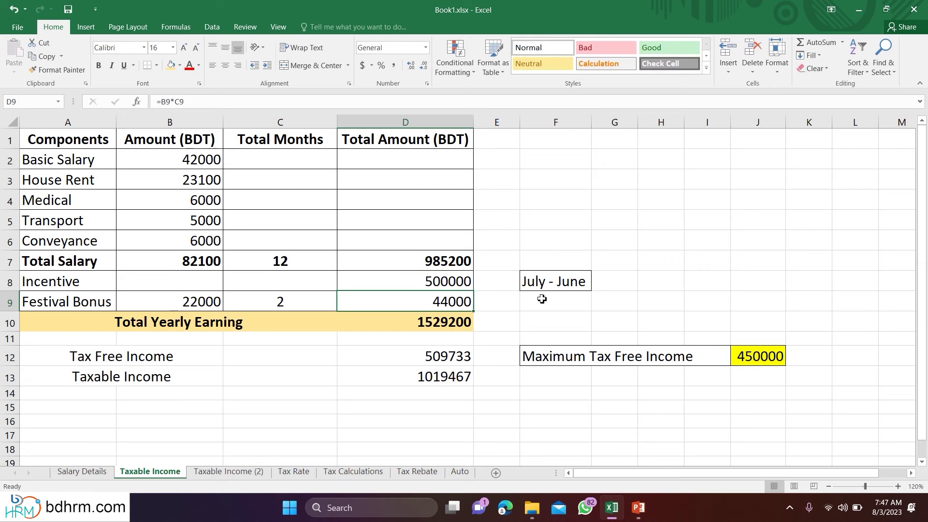
pyautogui.click(417, 281)
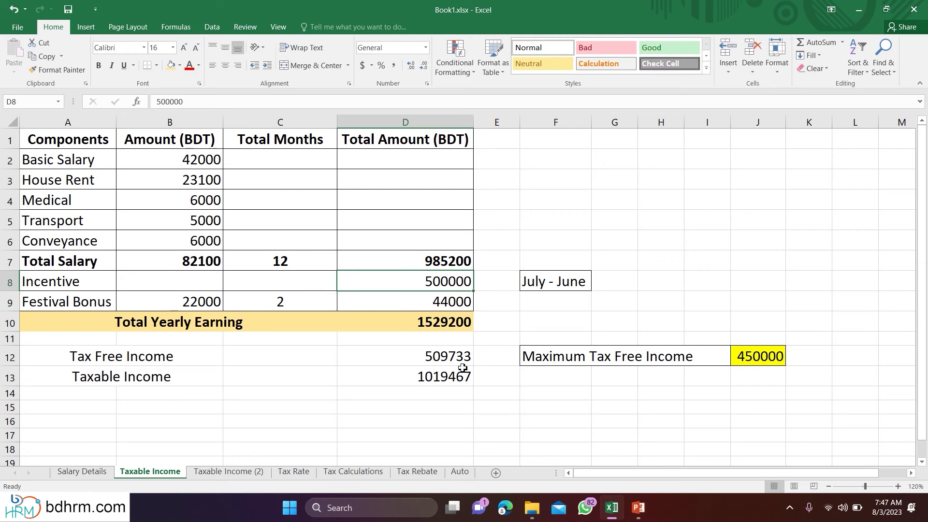
# Step: Highlight the Tax Free Income amount in D12 with the light orange fill used for the Total Yearly Earning row
pyautogui.click(427, 358)
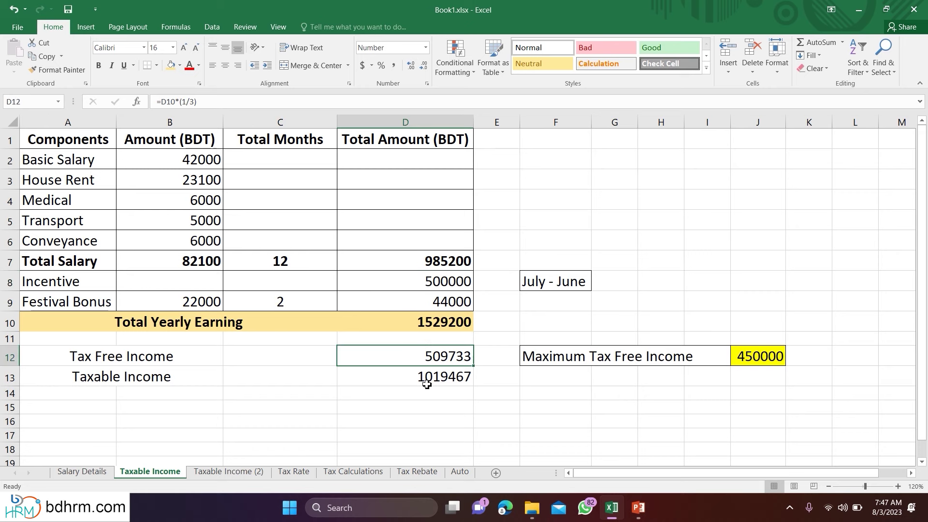
pyautogui.click(171, 65)
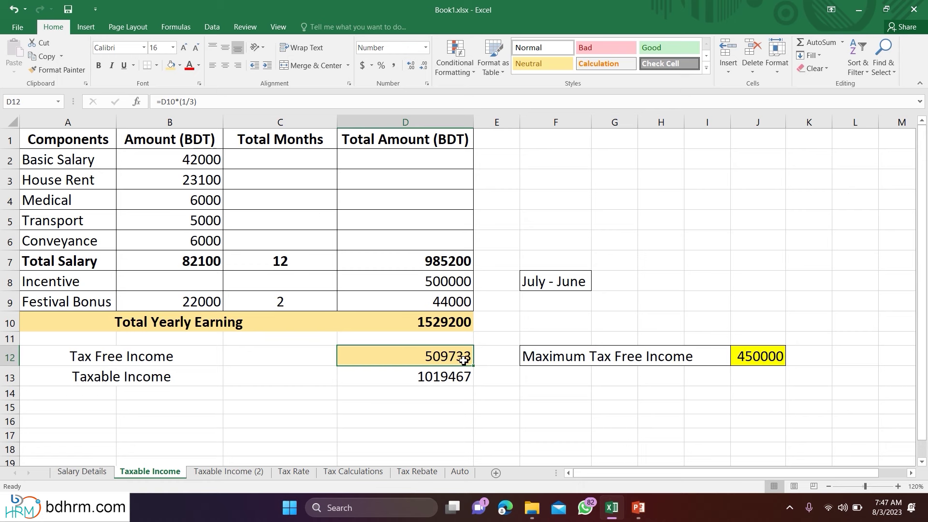
# Step: Replace the Tax Free Income in D12 with the 450000 maximum limit from J12, pasted as a value only
pyautogui.click(761, 365)
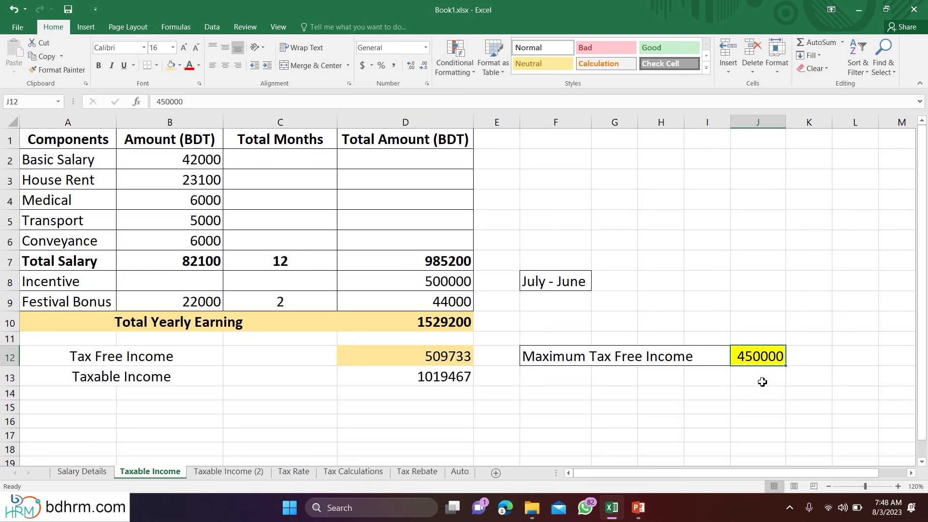
pyautogui.hotkey('ctrl', 'c')
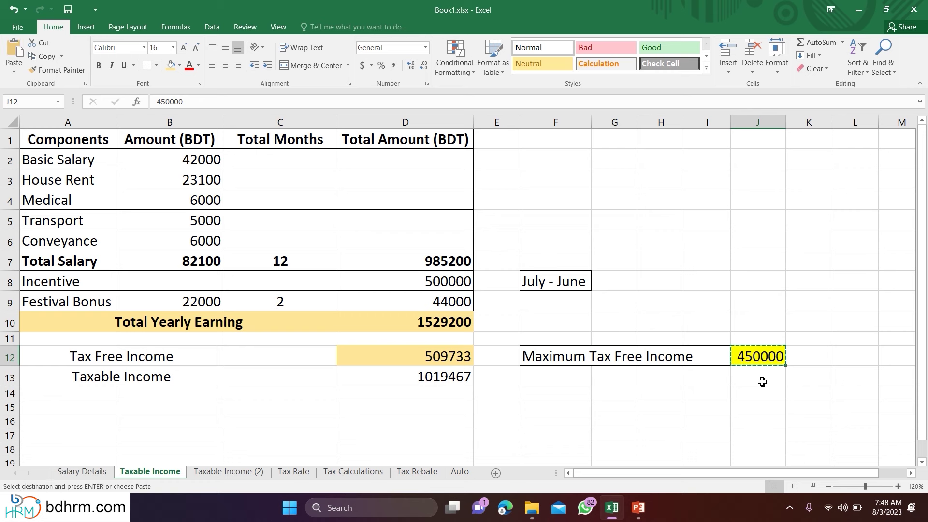
pyautogui.rightClick(451, 355)
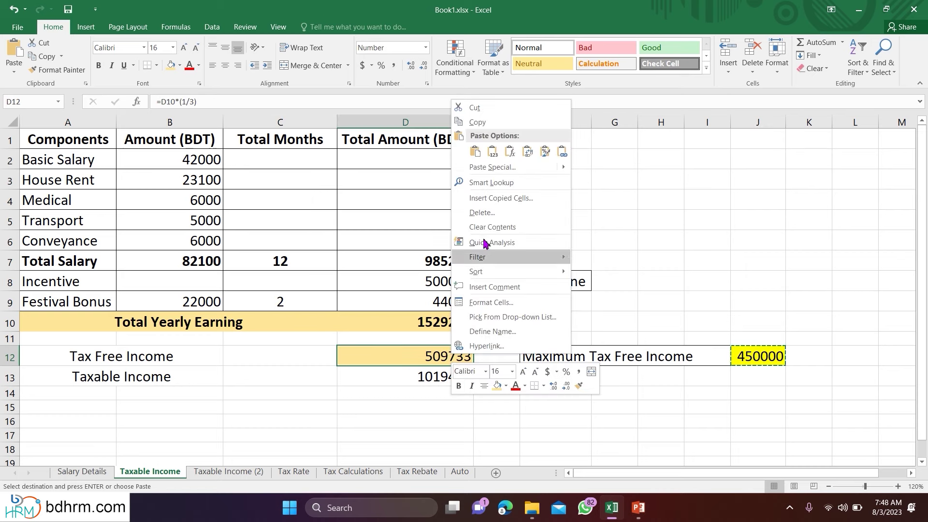
pyautogui.click(493, 153)
pyautogui.click(447, 411)
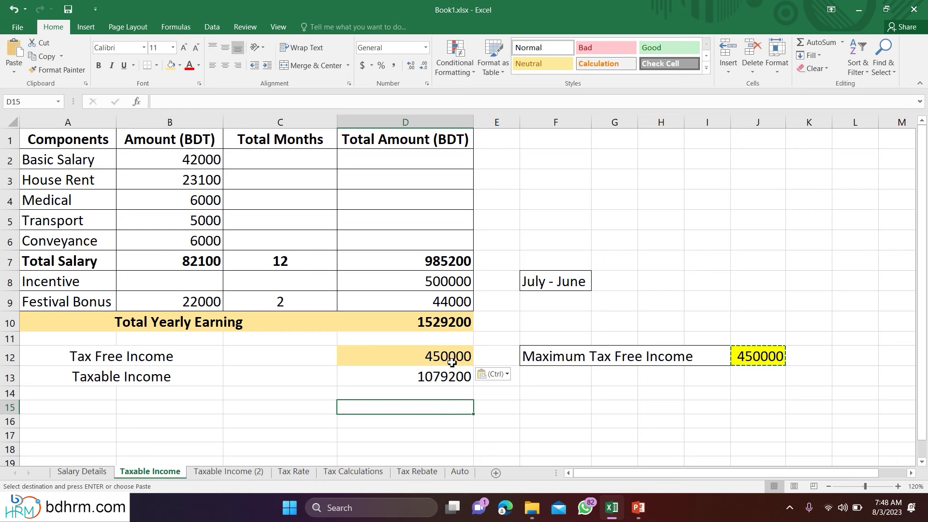
pyautogui.click(431, 434)
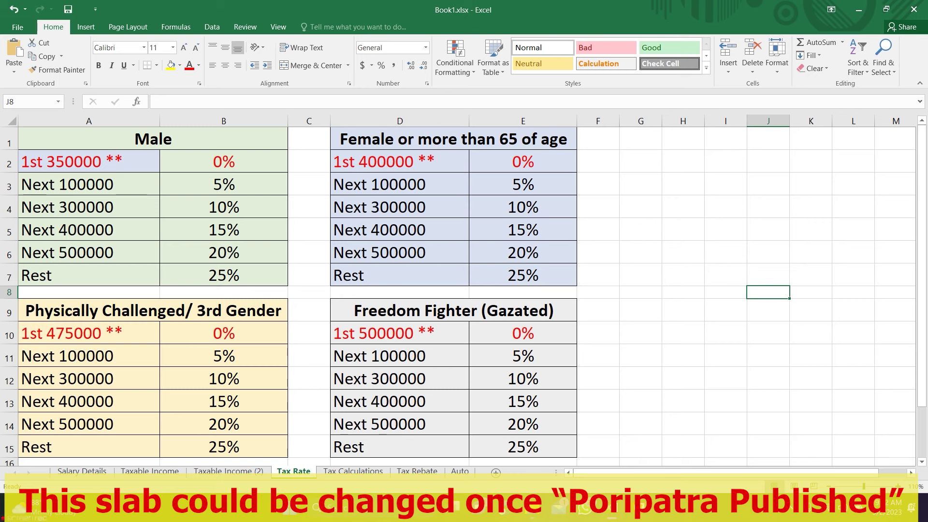
# Step: Examine the slabs and rates on the Tax Rate sheet for male, female or over 65, physically challenged/3rd gender and freedom fighter taxpayers
pyautogui.moveTo(201, 138); pyautogui.dragTo(170, 280)
pyautogui.click(791, 285)
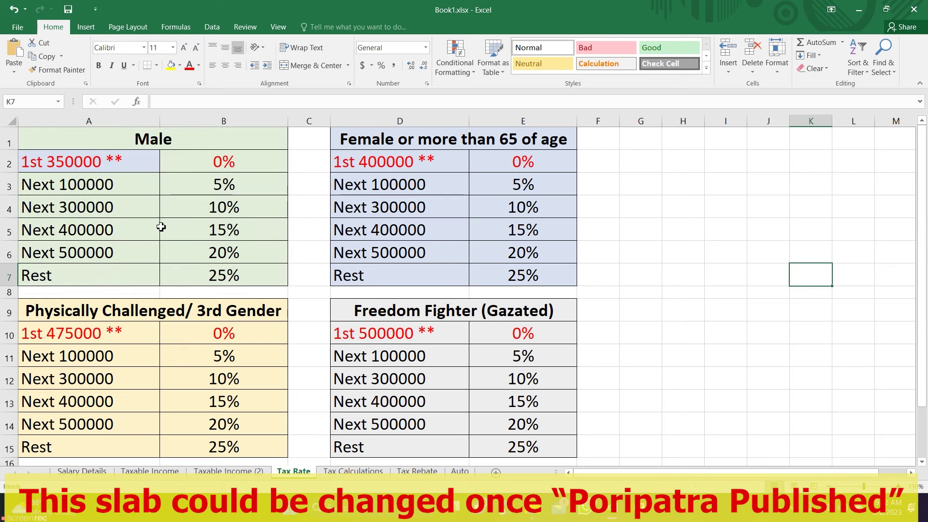
pyautogui.click(119, 166)
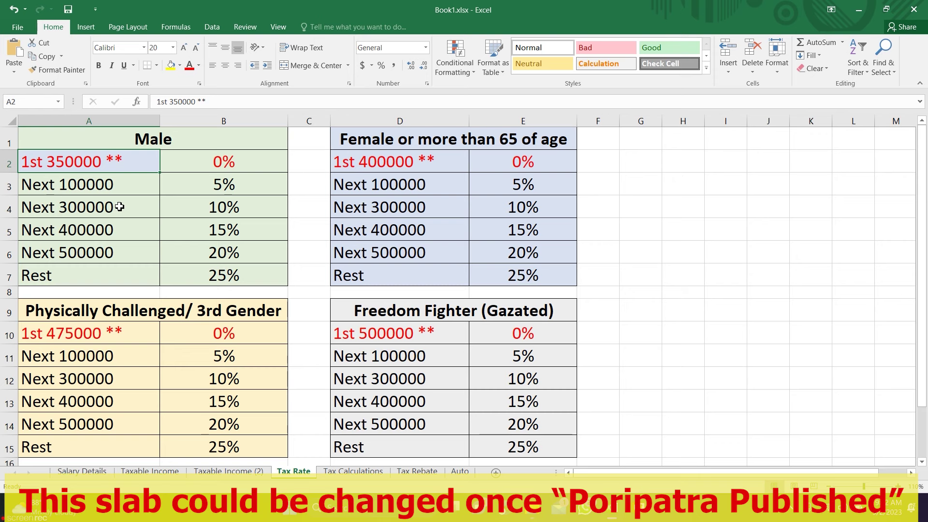
pyautogui.click(93, 191)
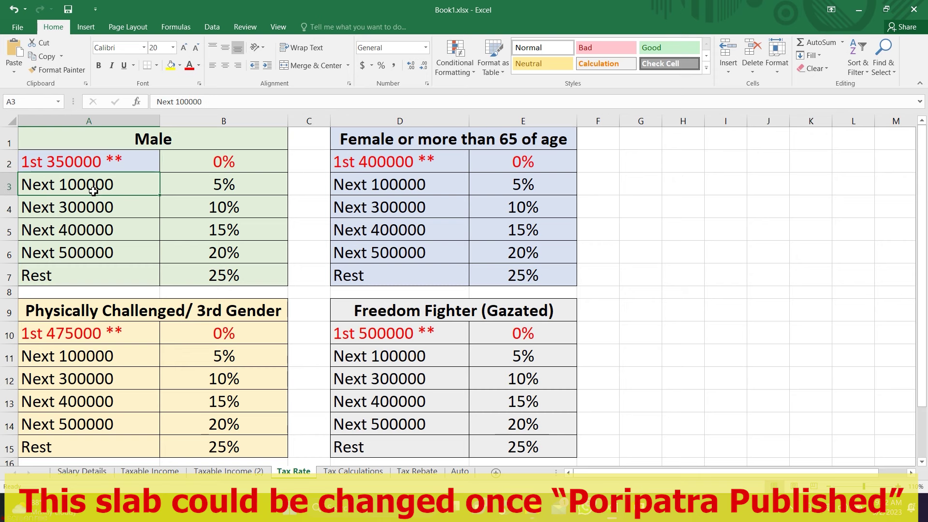
pyautogui.click(234, 189)
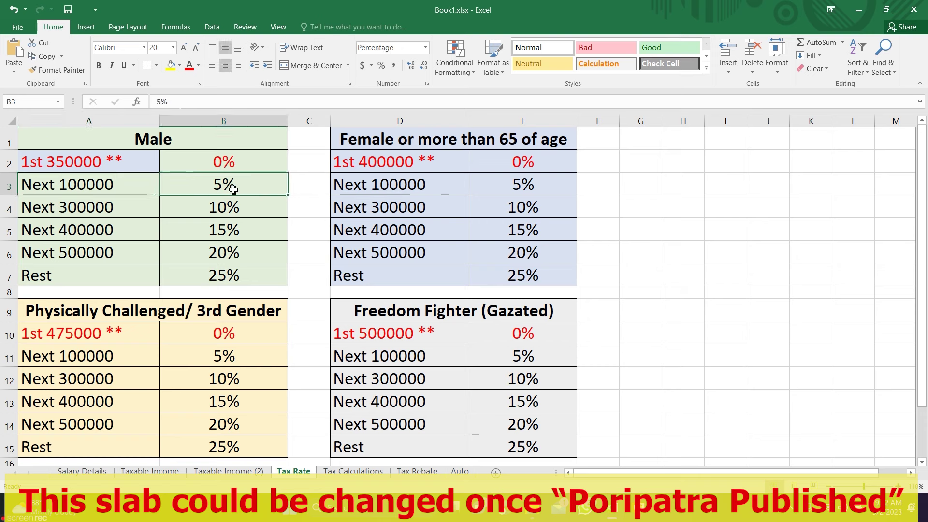
pyautogui.moveTo(104, 212); pyautogui.dragTo(221, 212)
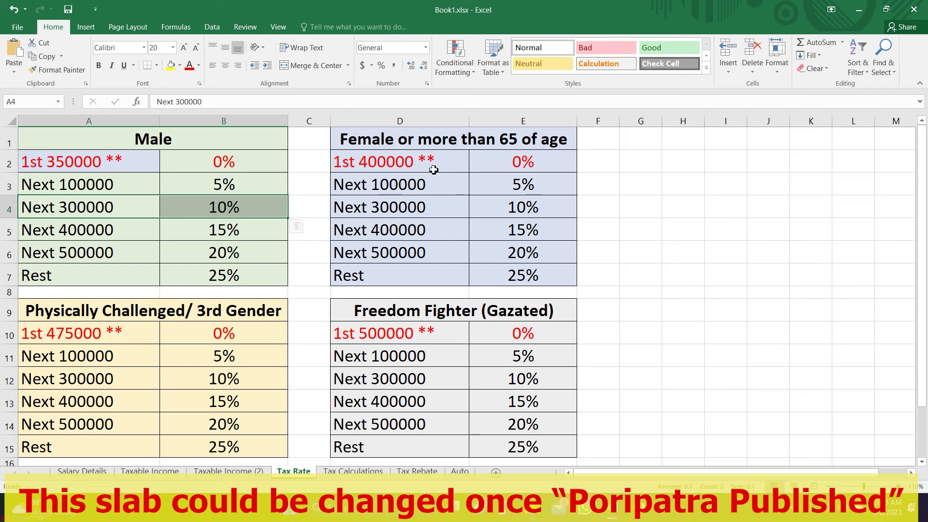
pyautogui.moveTo(400, 182); pyautogui.dragTo(536, 274)
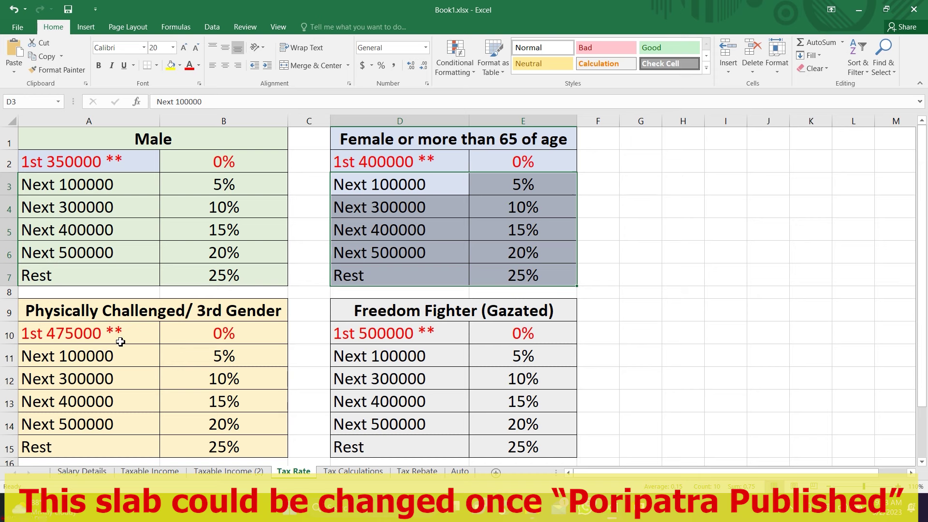
pyautogui.moveTo(75, 354); pyautogui.dragTo(213, 454)
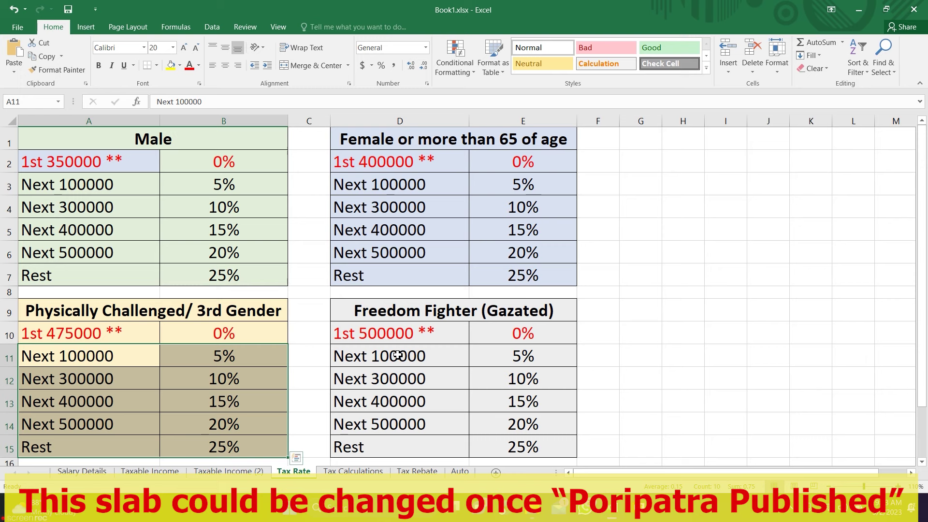
pyautogui.moveTo(390, 332); pyautogui.dragTo(515, 333)
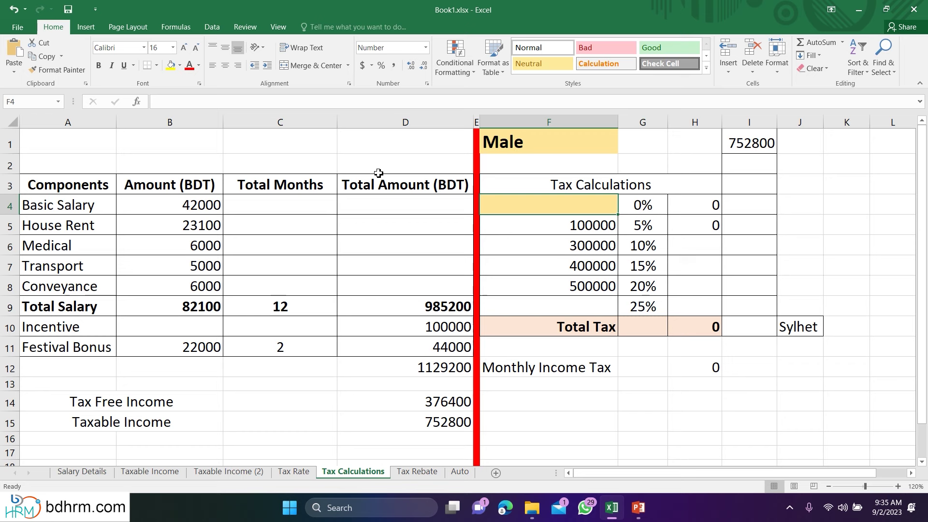
# Step: On the Tax Calculations sheet, enter 350000 in F4 as the male taxpayer's 0% slab
pyautogui.click(440, 428)
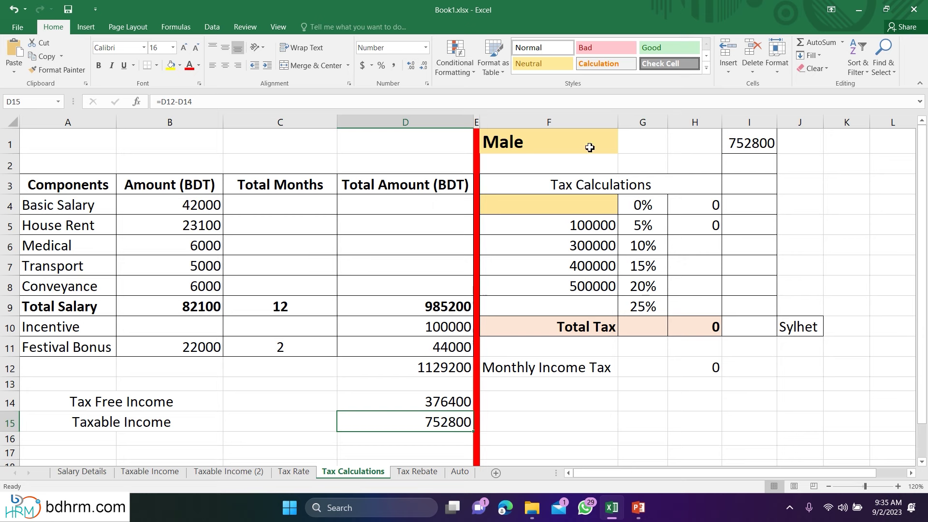
pyautogui.click(556, 201)
pyautogui.write('35')
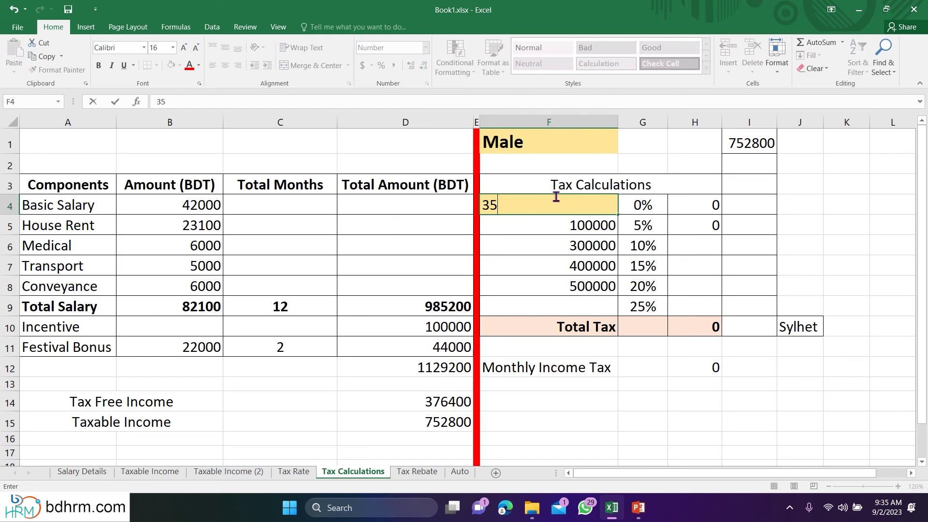
pyautogui.write('0000')
pyautogui.press('Return')
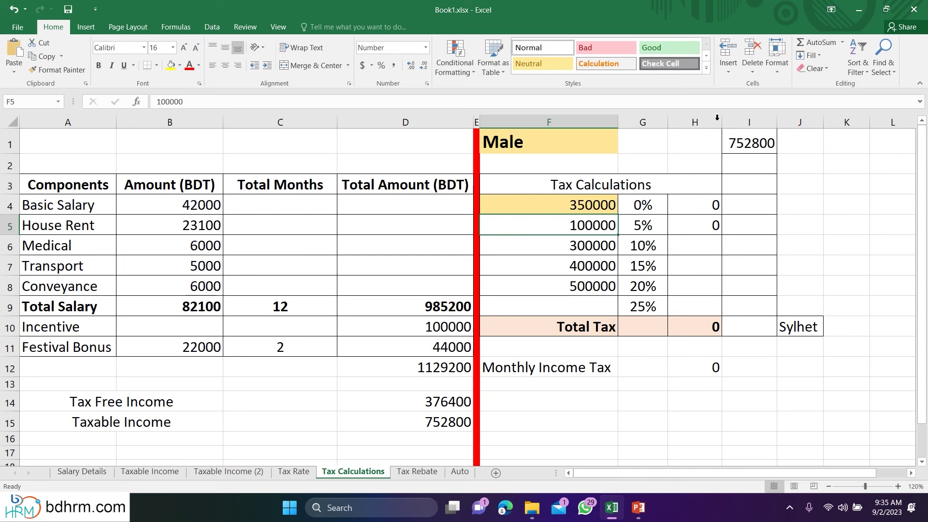
# Step: Highlight the whole Taxable Income row 15 with yellow fill
pyautogui.click(437, 421)
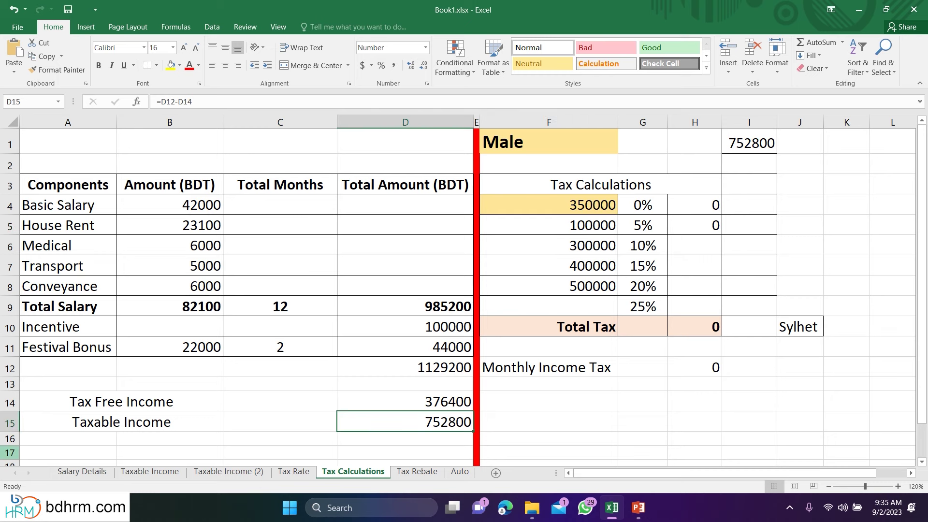
pyautogui.click(10, 422)
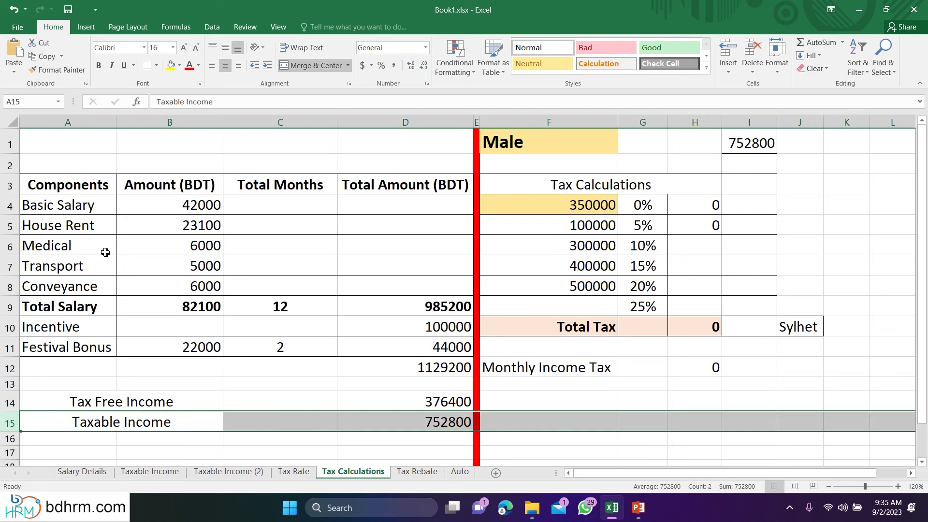
pyautogui.click(171, 65)
pyautogui.click(764, 144)
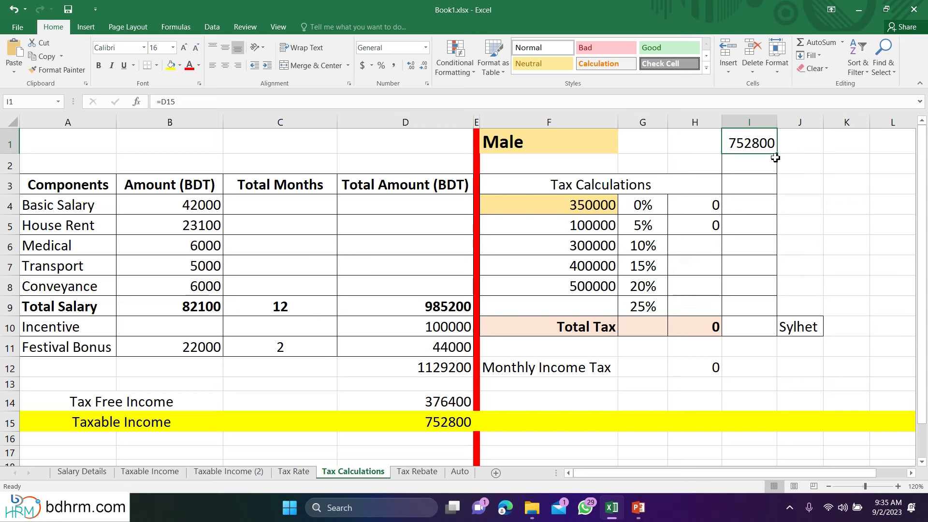
# Step: Clear the existing tax amounts from H4:H6
pyautogui.click(574, 208)
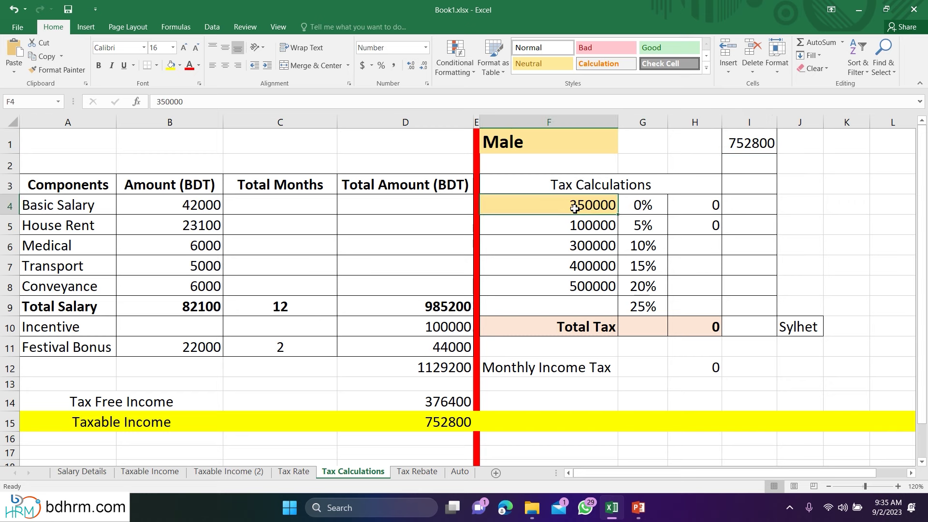
pyautogui.click(696, 205)
pyautogui.moveTo(710, 208); pyautogui.dragTo(712, 238)
pyautogui.press('Delete')
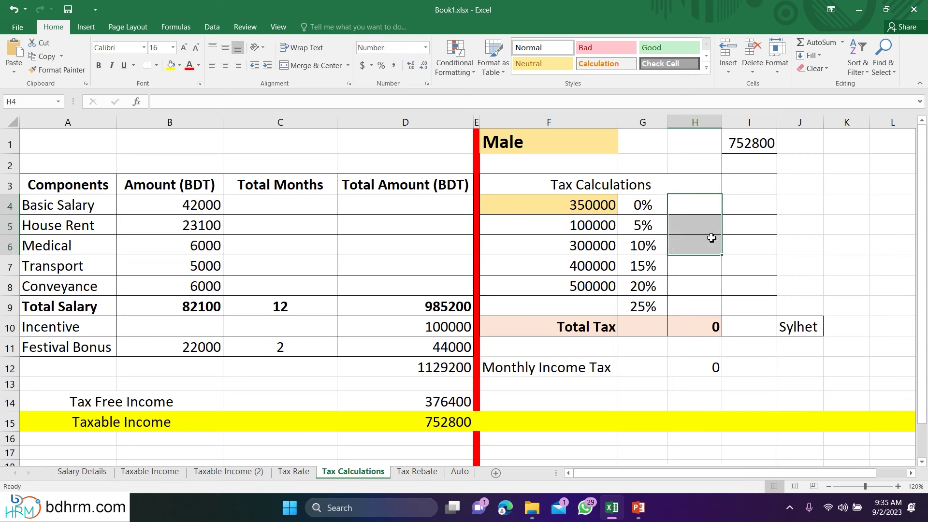
# Step: Calculate the tax on the first slab in H4 with the formula =F4*G4
pyautogui.click(690, 208)
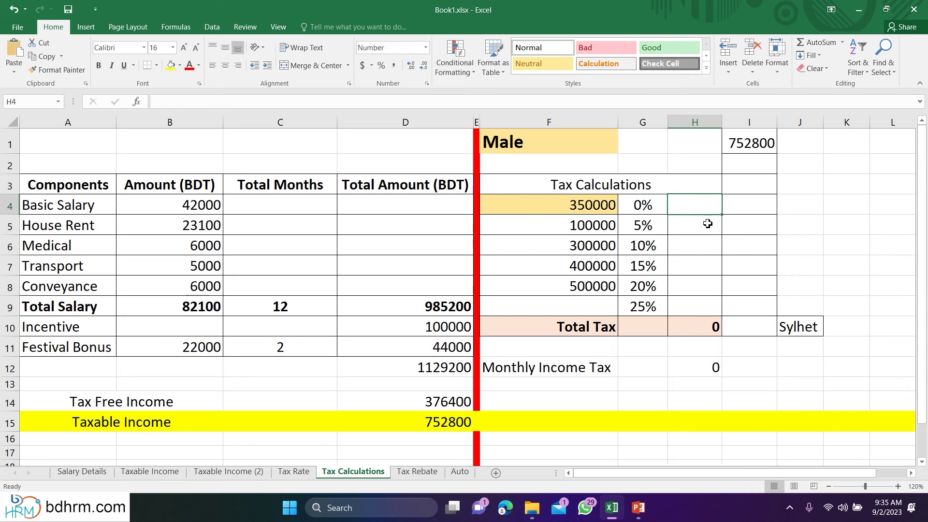
pyautogui.write('=')
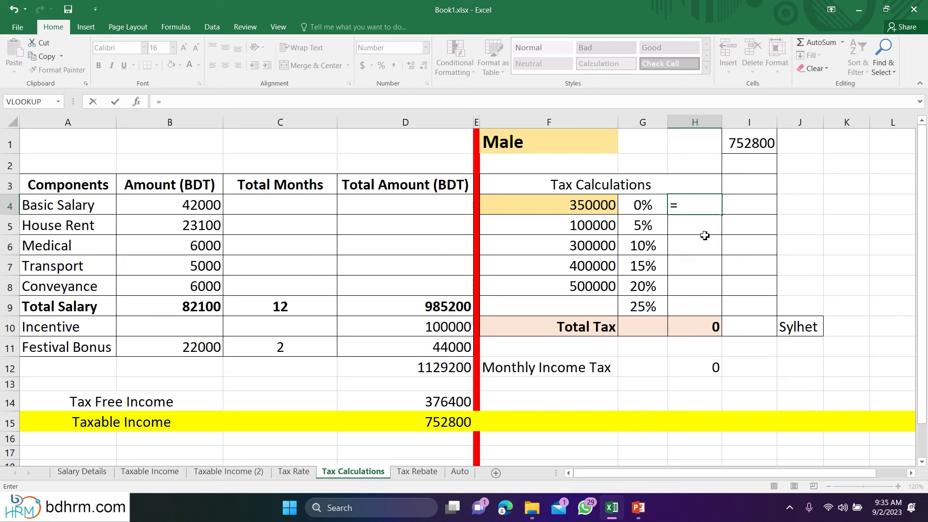
pyautogui.click(571, 205)
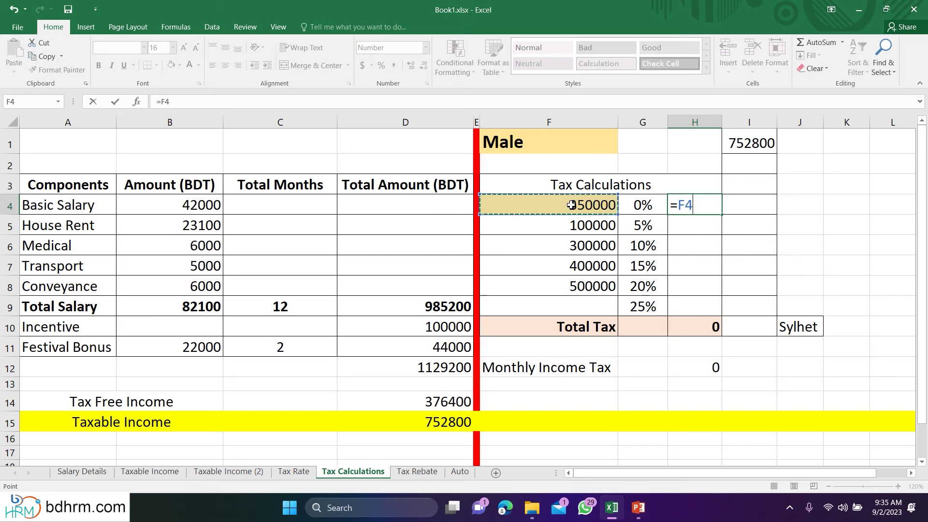
pyautogui.write('*')
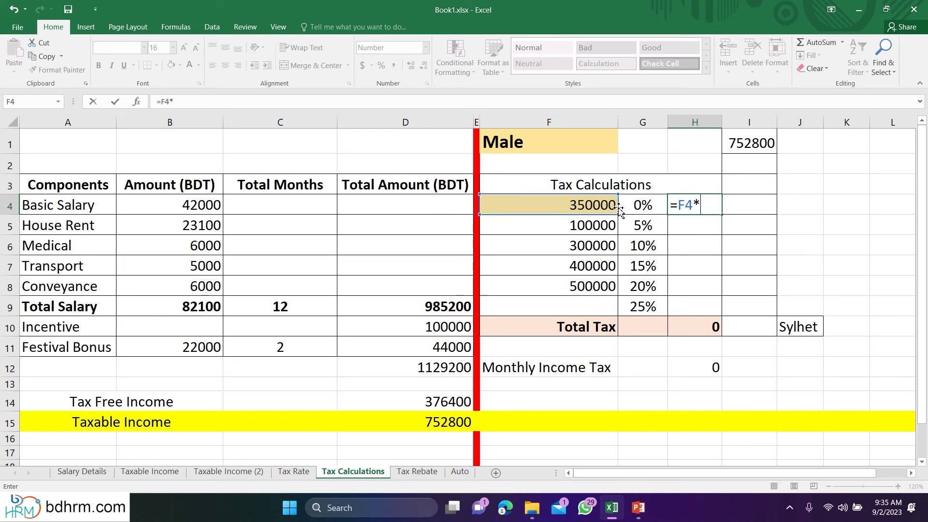
pyautogui.click(643, 201)
pyautogui.press('Return')
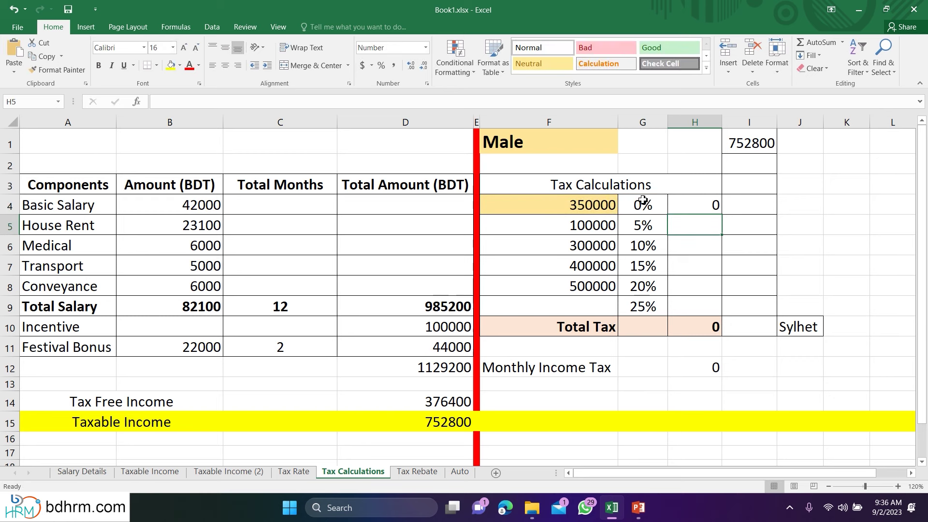
pyautogui.click(689, 202)
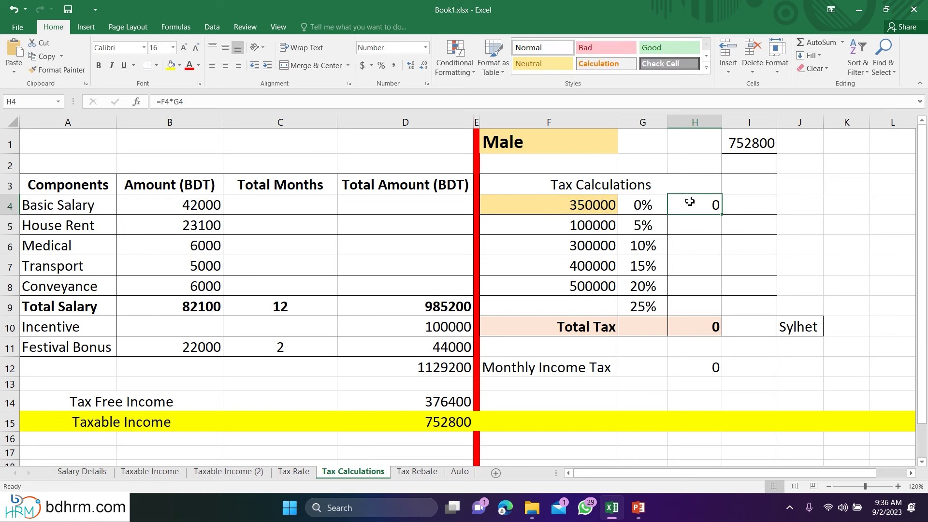
# Step: Calculate the income remaining after the first slab in I4 with the formula =I1-F4
pyautogui.click(764, 210)
pyautogui.write('=')
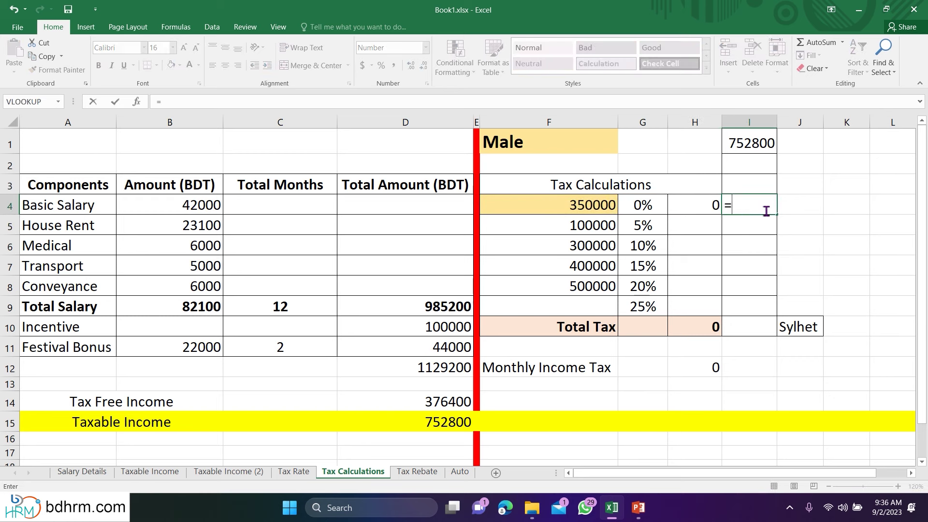
pyautogui.click(756, 145)
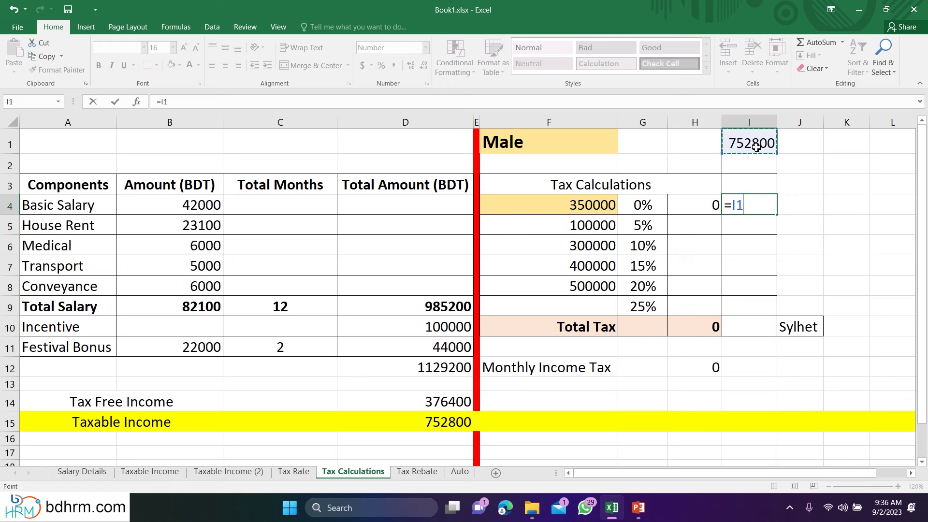
pyautogui.write('-')
pyautogui.click(584, 208)
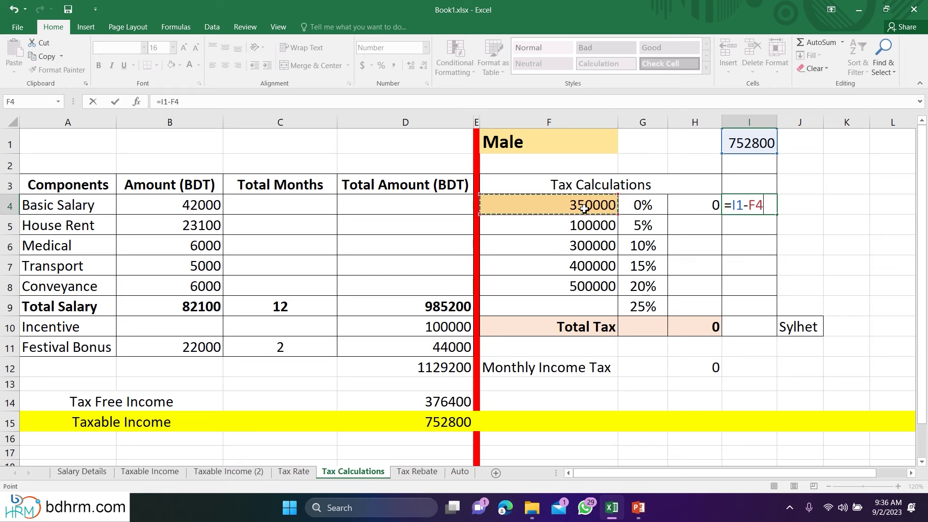
pyautogui.press('Return')
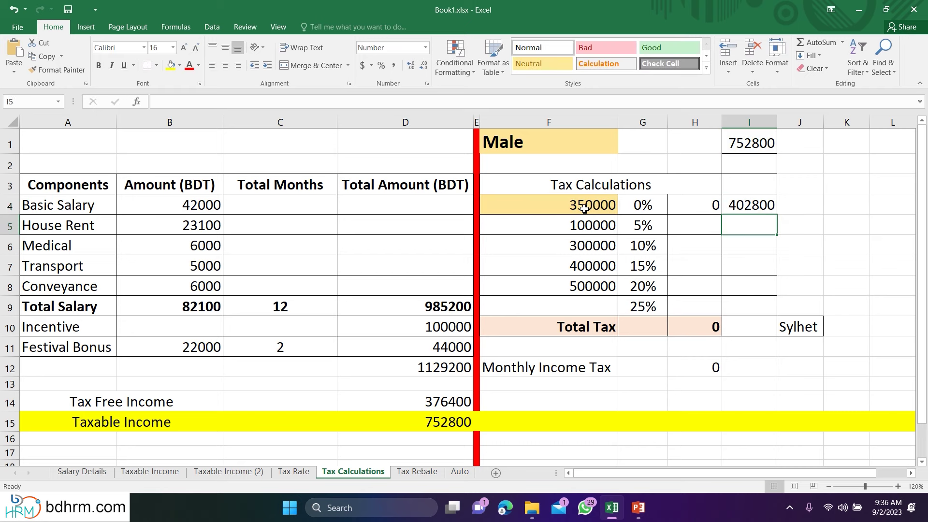
pyautogui.click(740, 206)
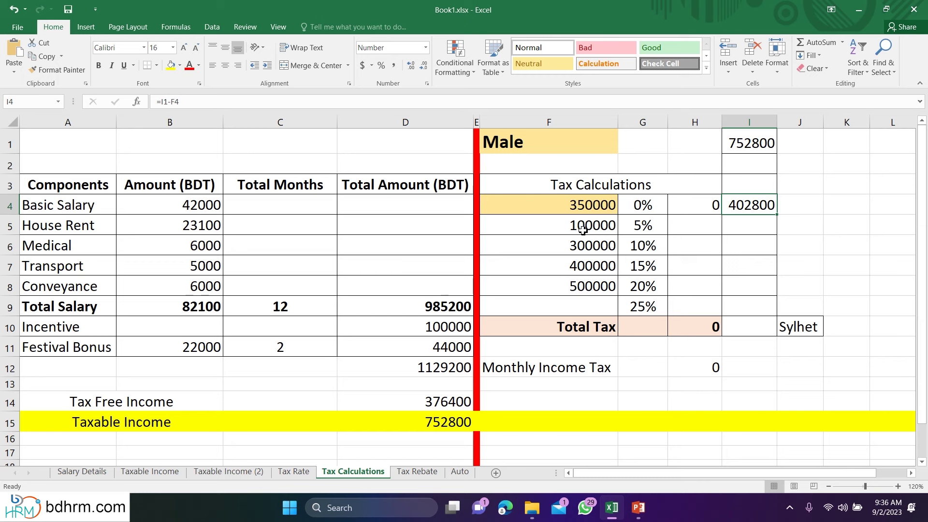
# Step: Calculate the tax on the second slab in H5 with the formula =F5*G5
pyautogui.click(571, 207)
pyautogui.click(587, 229)
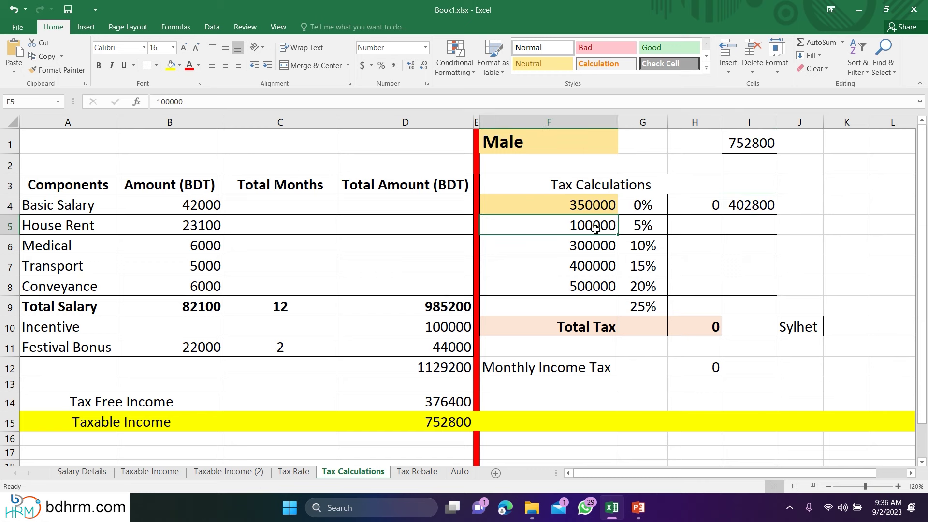
pyautogui.click(635, 229)
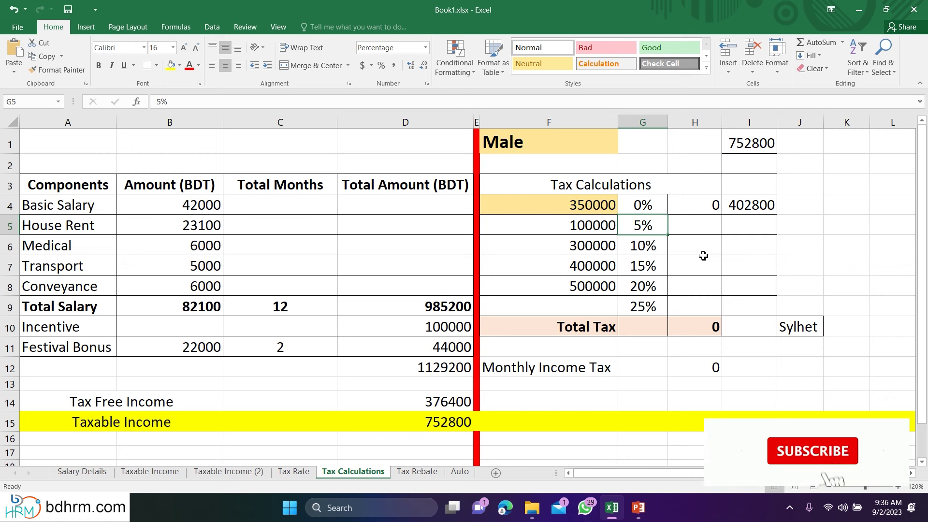
pyautogui.click(703, 228)
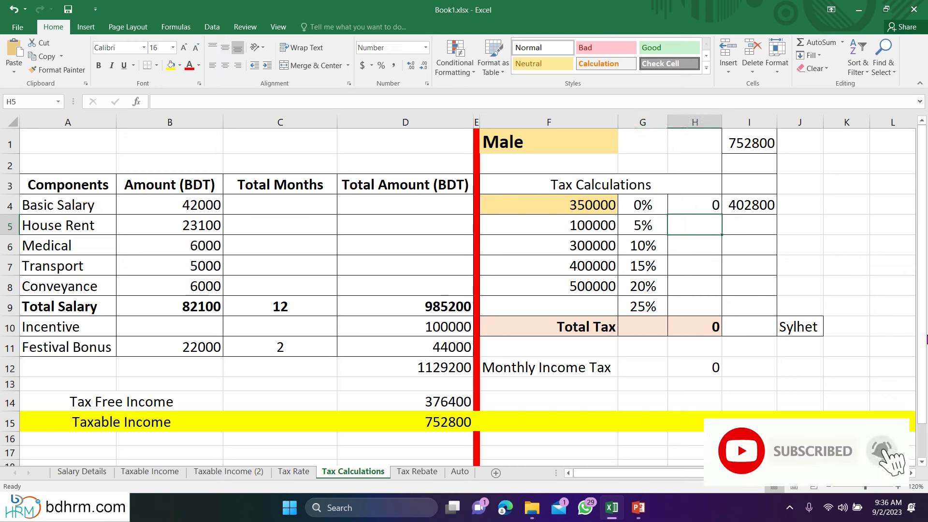
pyautogui.write('=')
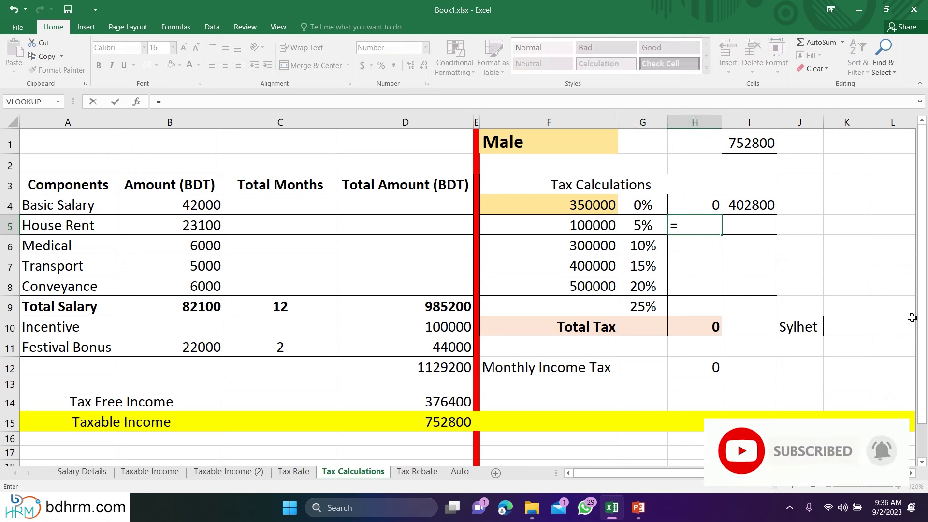
pyautogui.click(573, 219)
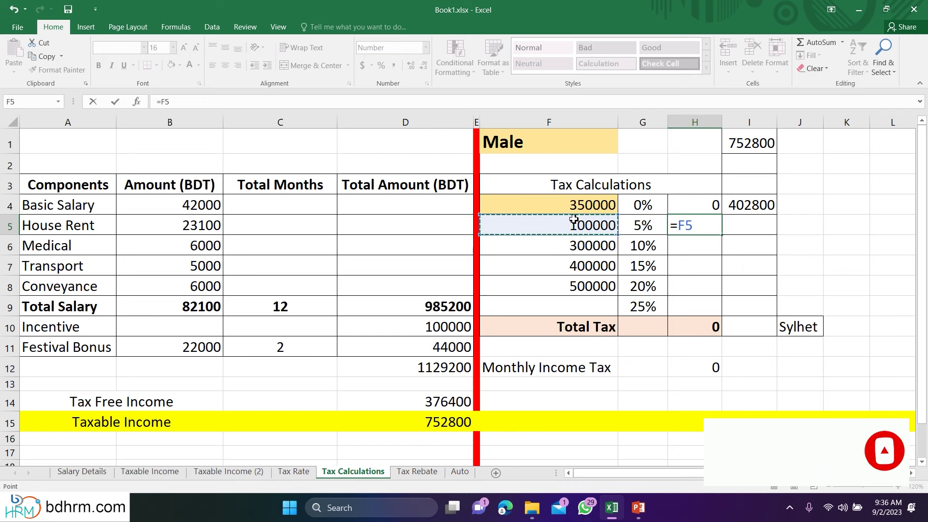
pyautogui.write('*')
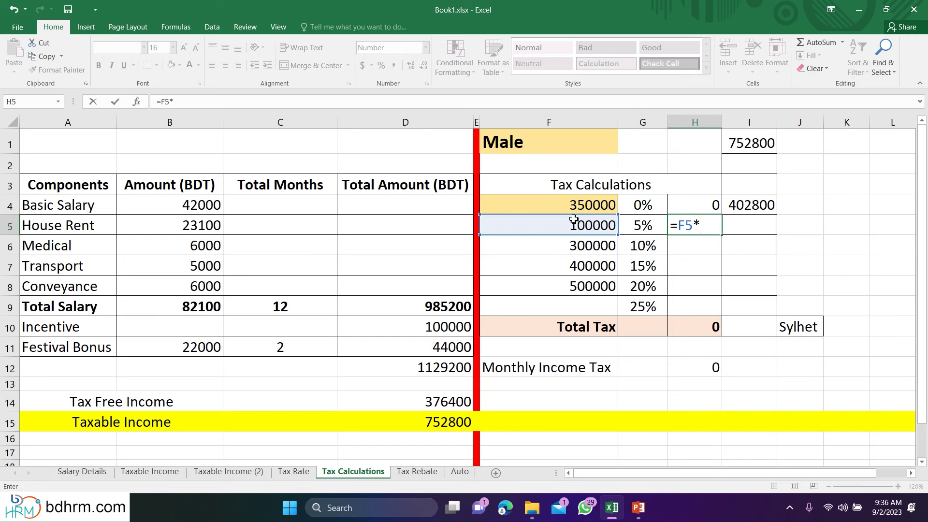
pyautogui.click(638, 225)
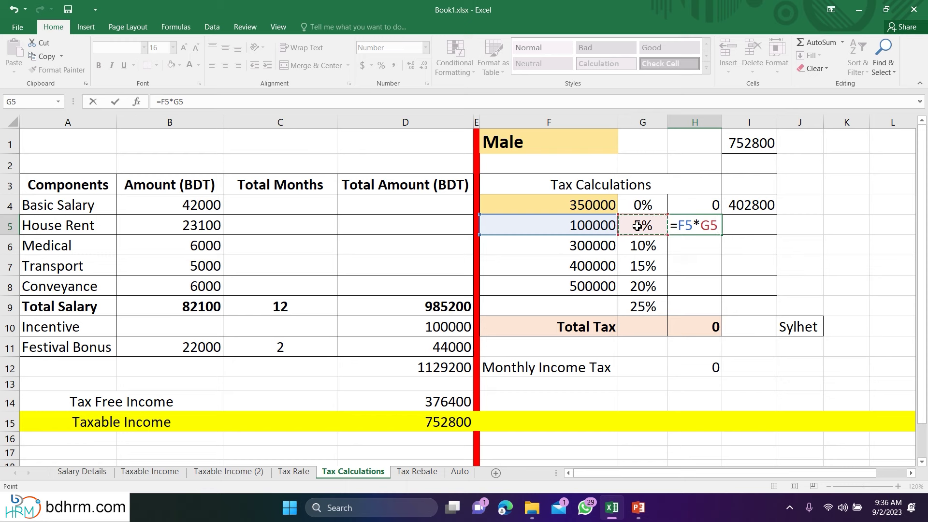
pyautogui.press('Return')
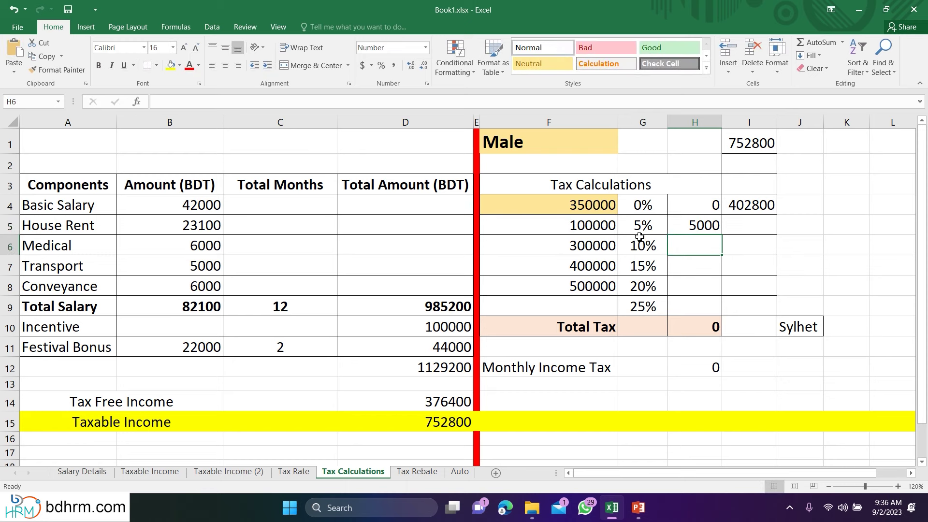
# Step: Calculate the income remaining after the second slab in I5 with the formula =I4-F5
pyautogui.moveTo(584, 226); pyautogui.dragTo(688, 228)
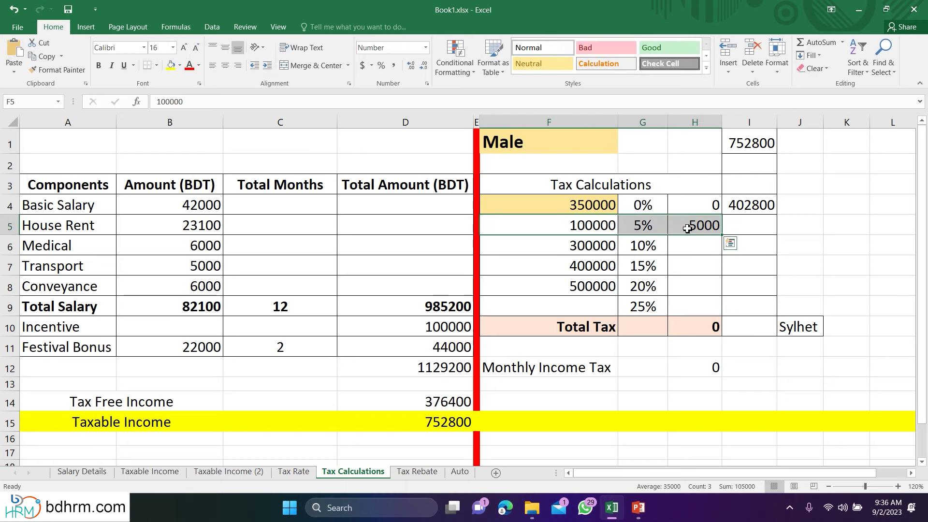
pyautogui.click(759, 230)
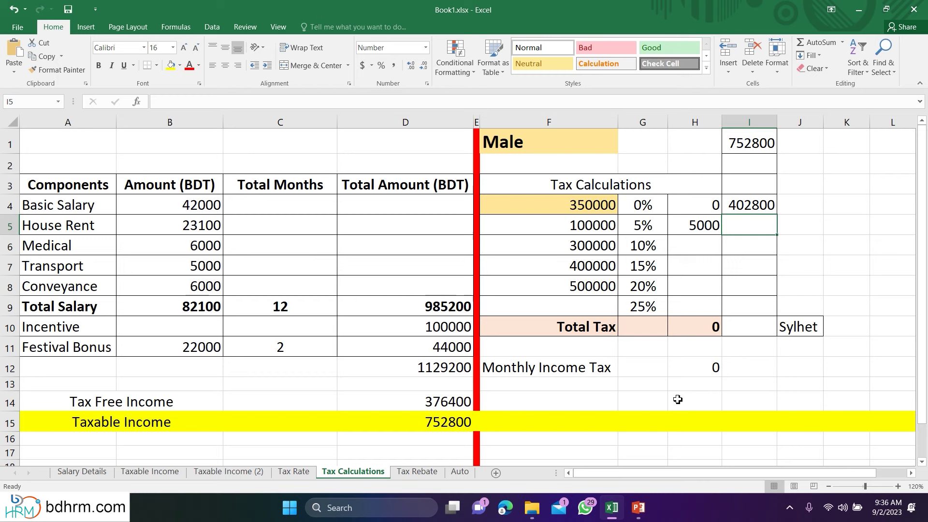
pyautogui.write('=')
pyautogui.click(742, 208)
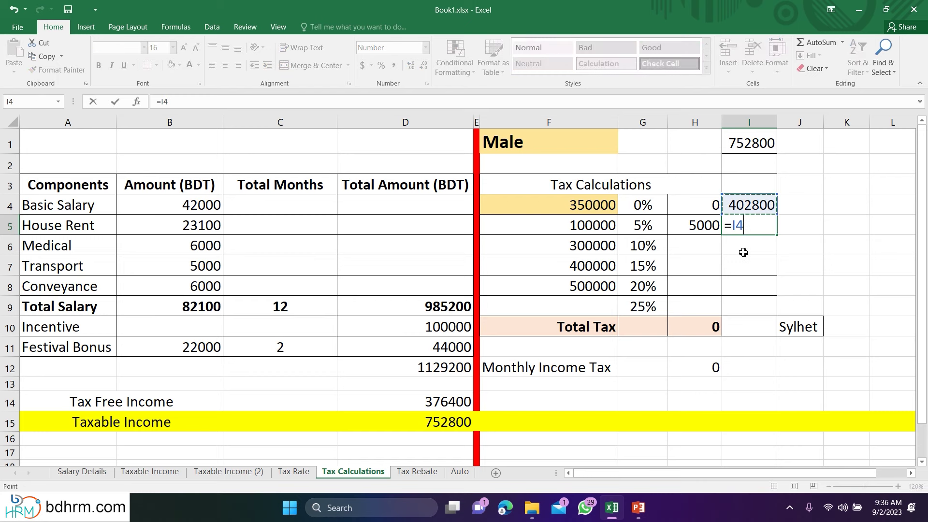
pyautogui.write('-')
pyautogui.click(602, 226)
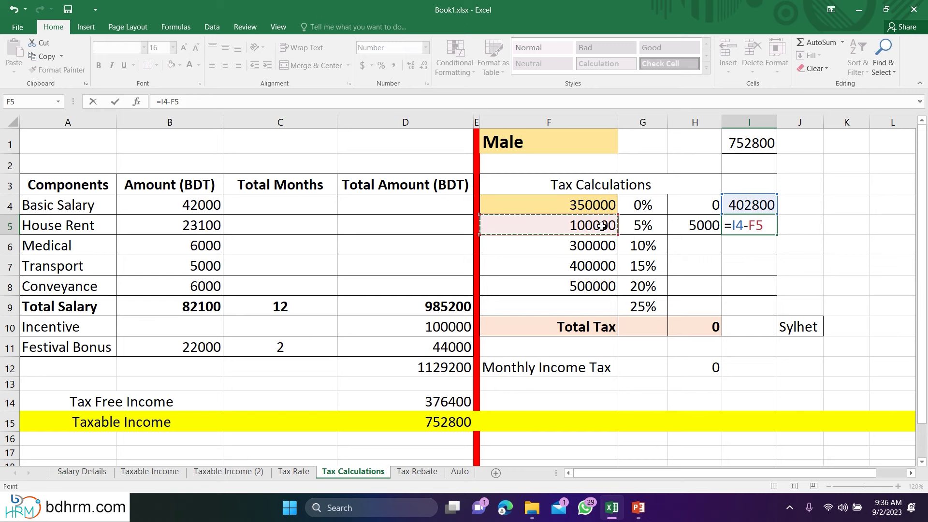
pyautogui.press('Return')
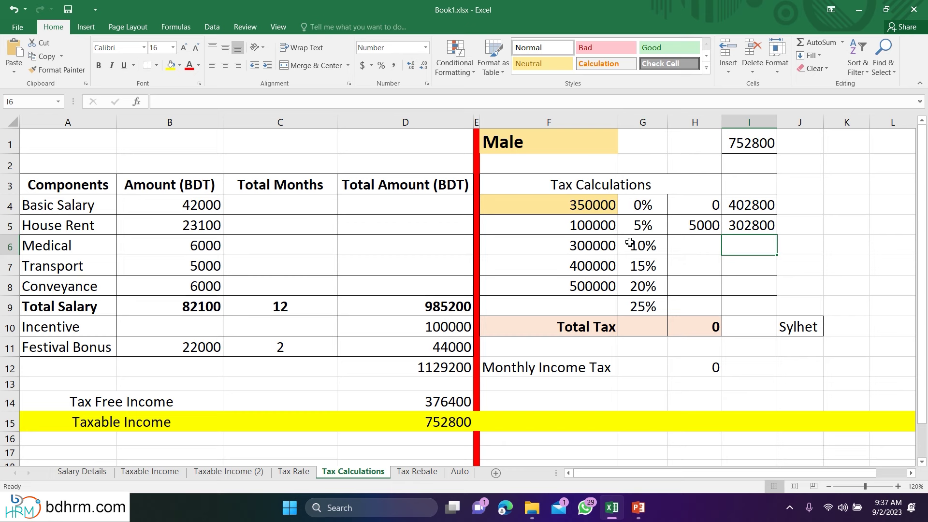
# Step: Calculate the tax on the 10% slab in H6 with the formula =F6*G6
pyautogui.click(702, 243)
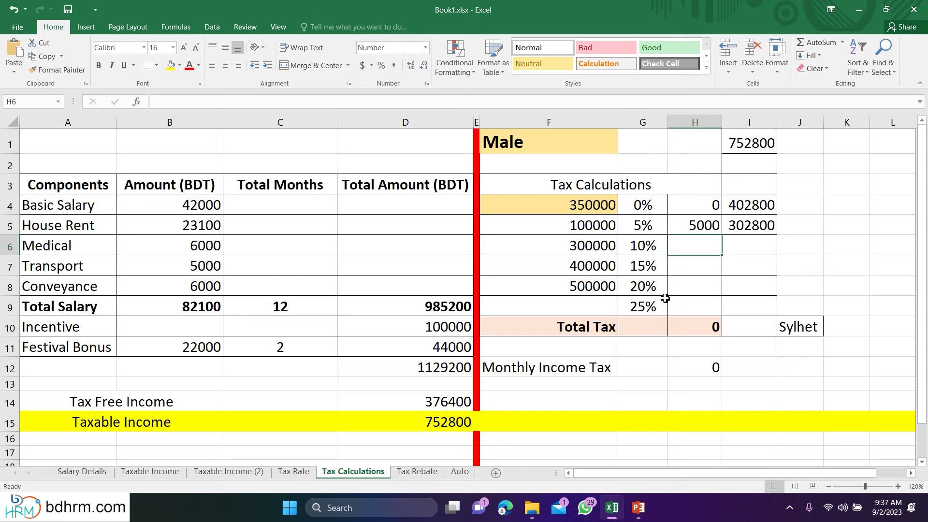
pyautogui.write('=')
pyautogui.click(580, 245)
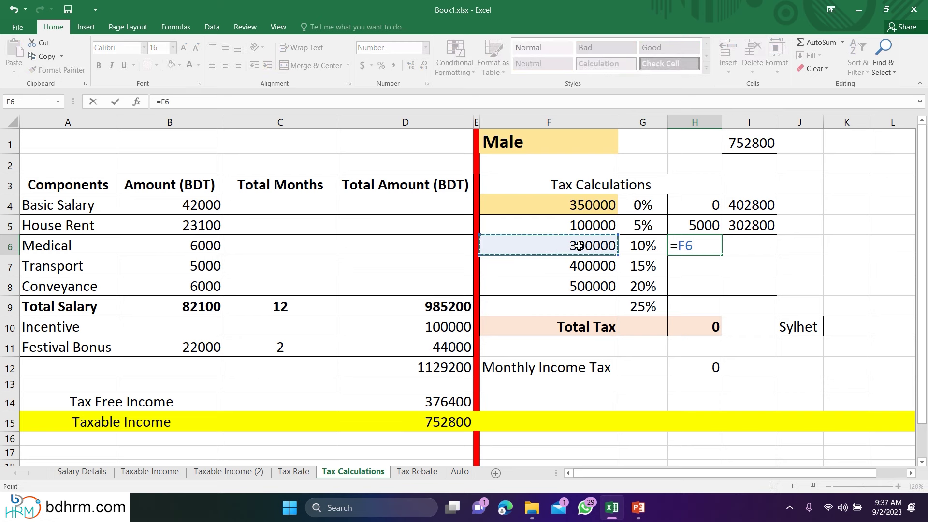
pyautogui.write('*')
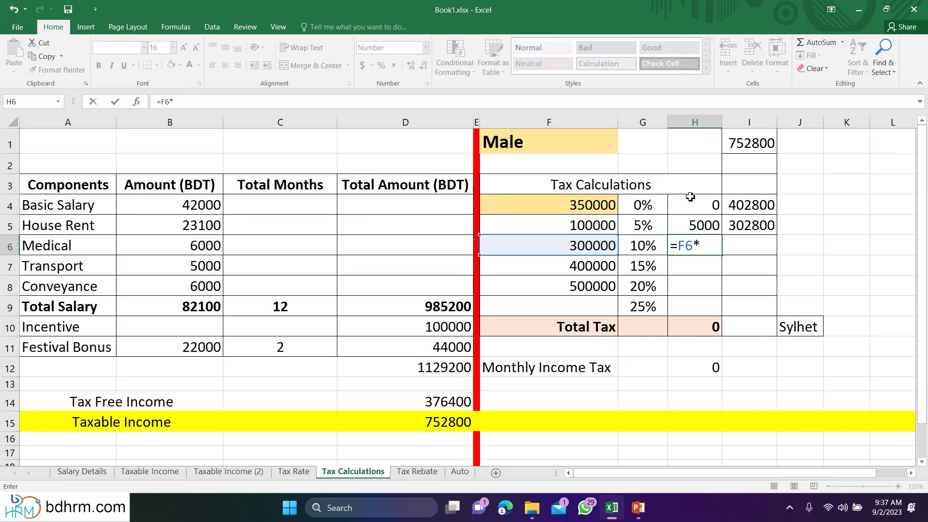
pyautogui.click(656, 245)
pyautogui.press('Return')
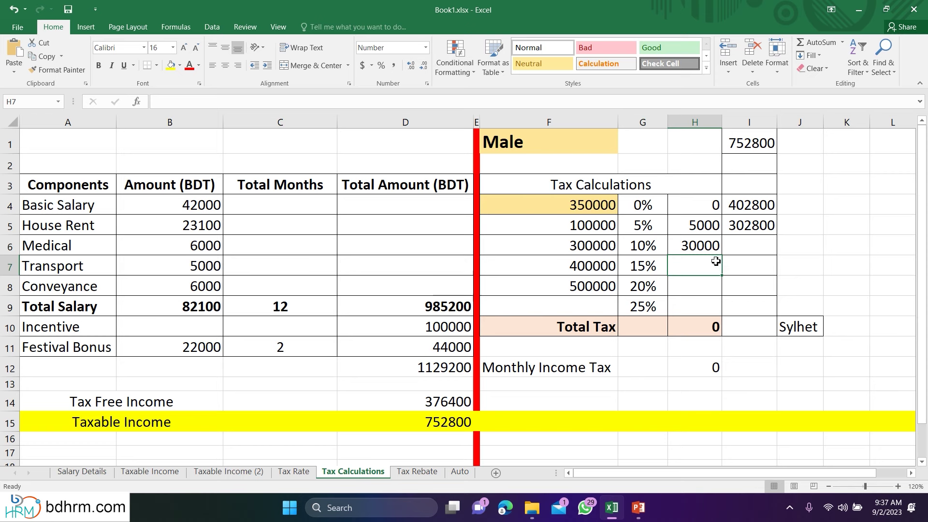
# Step: Calculate the income remaining after the third slab in I6 with the formula =I5-F6
pyautogui.click(742, 246)
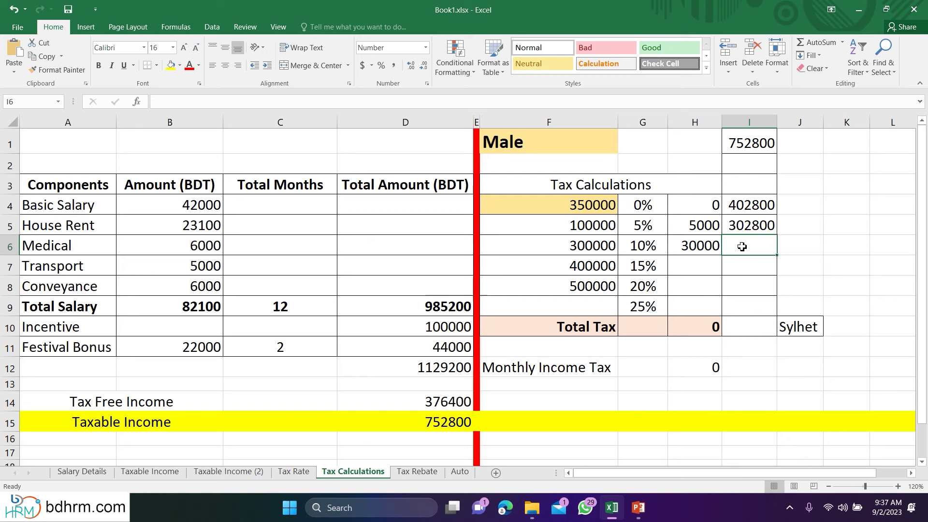
pyautogui.write('=')
pyautogui.click(747, 225)
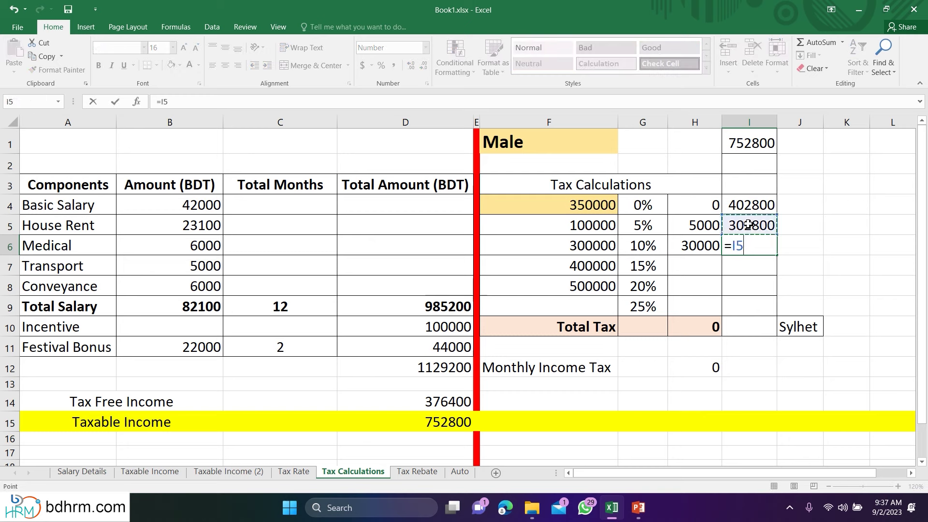
pyautogui.write('-')
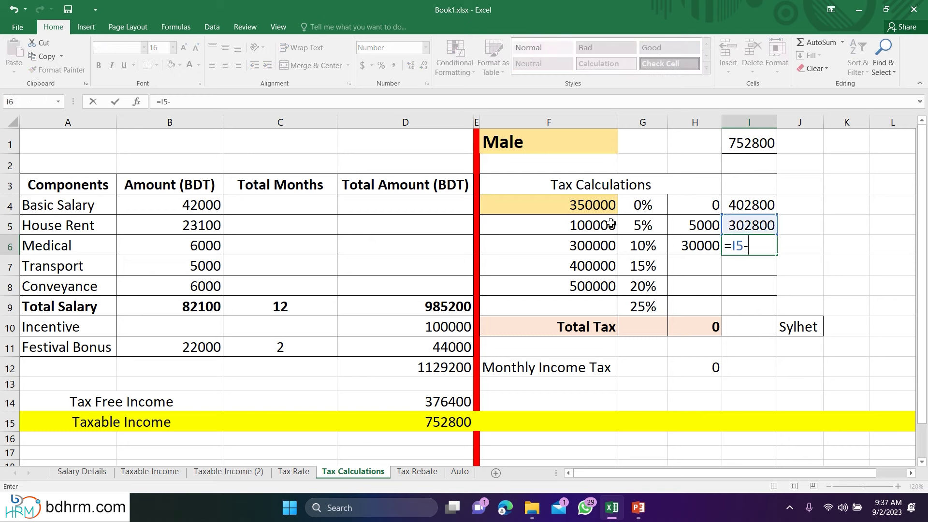
pyautogui.click(570, 247)
pyautogui.press('Return')
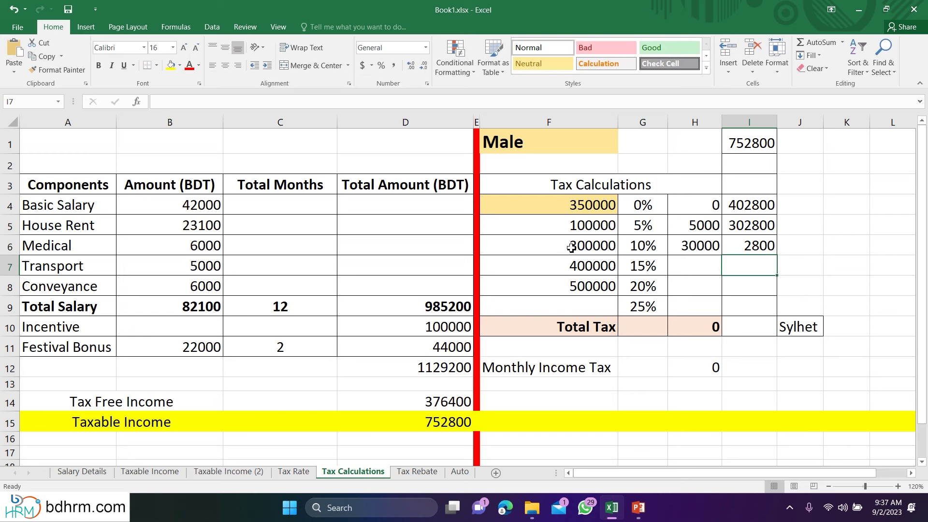
pyautogui.click(756, 246)
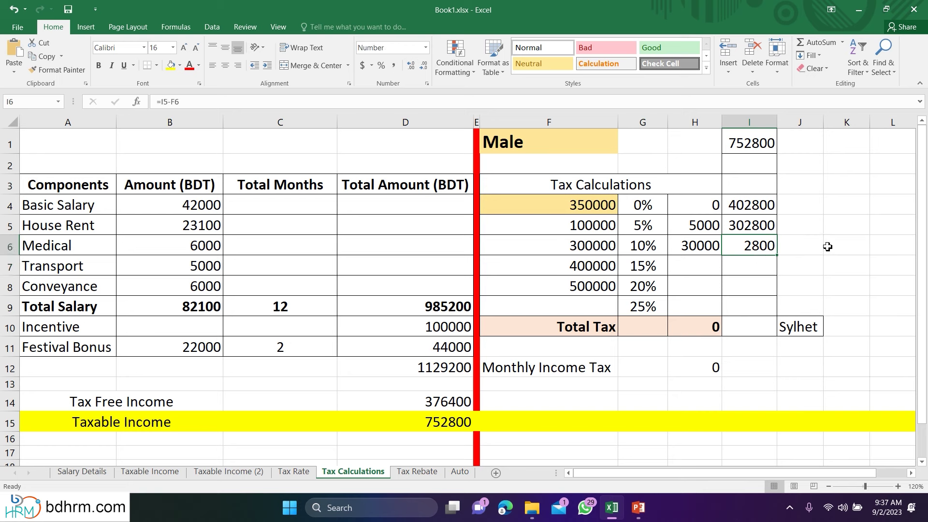
# Step: Calculate the 15% tax on the remaining income in H7 with the formula =I6*G7
pyautogui.click(693, 269)
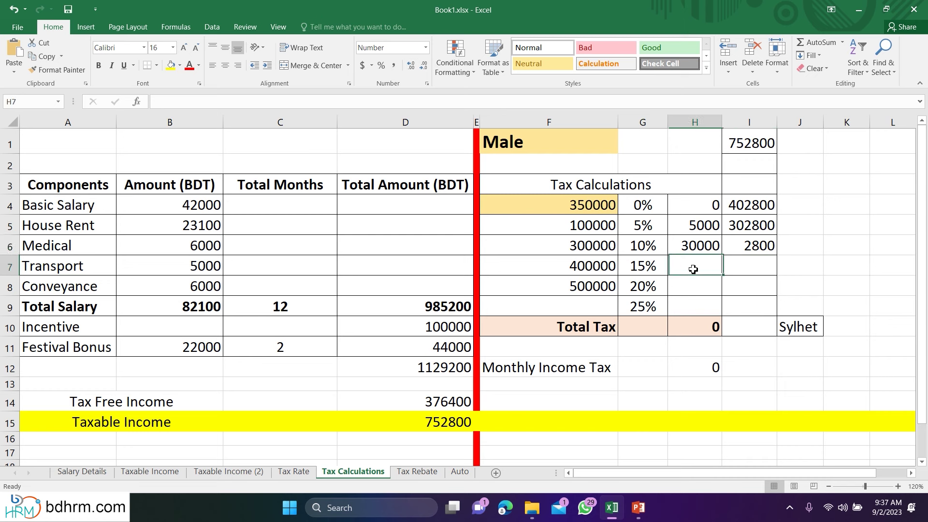
pyautogui.write('=')
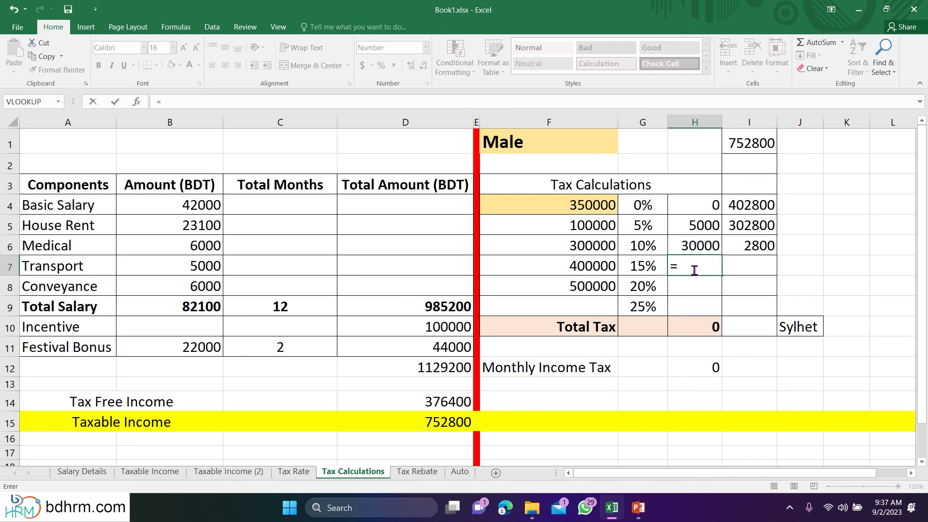
pyautogui.click(755, 248)
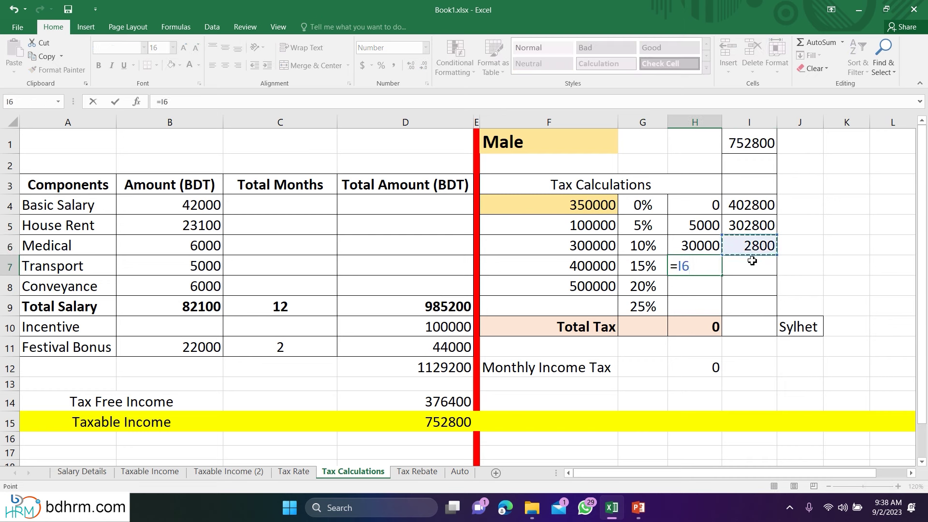
pyautogui.write('*')
pyautogui.click(642, 270)
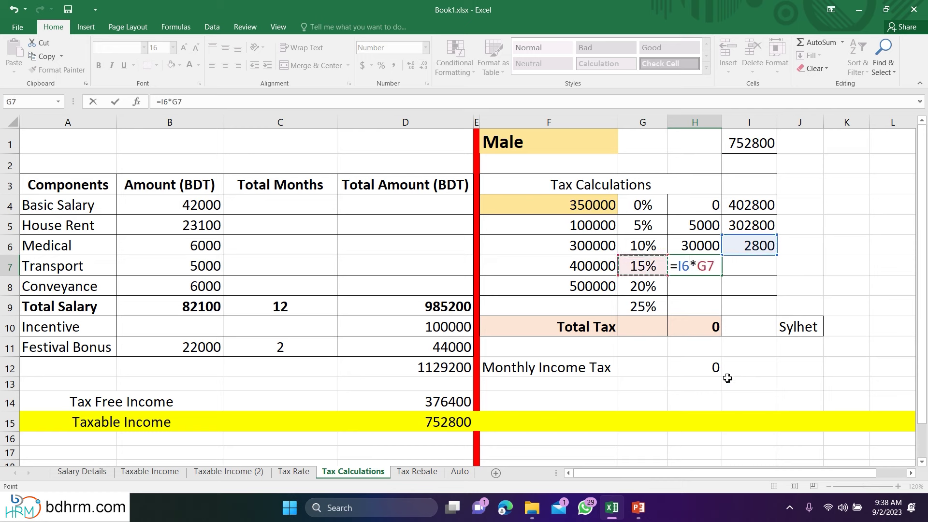
pyautogui.press('Return')
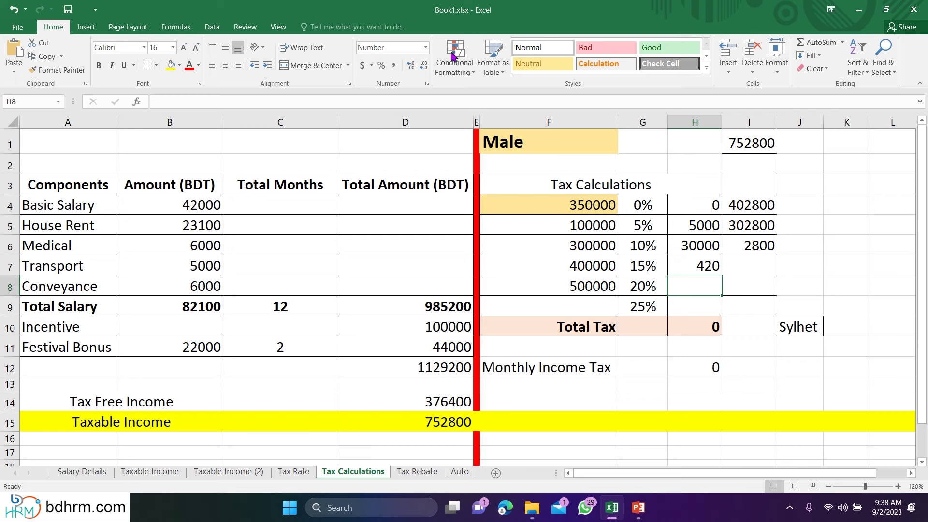
# Step: Total the slab taxes in the Total Tax cell H10 with the formula =SUM(H4:H9)
pyautogui.click(697, 328)
pyautogui.write('=sum')
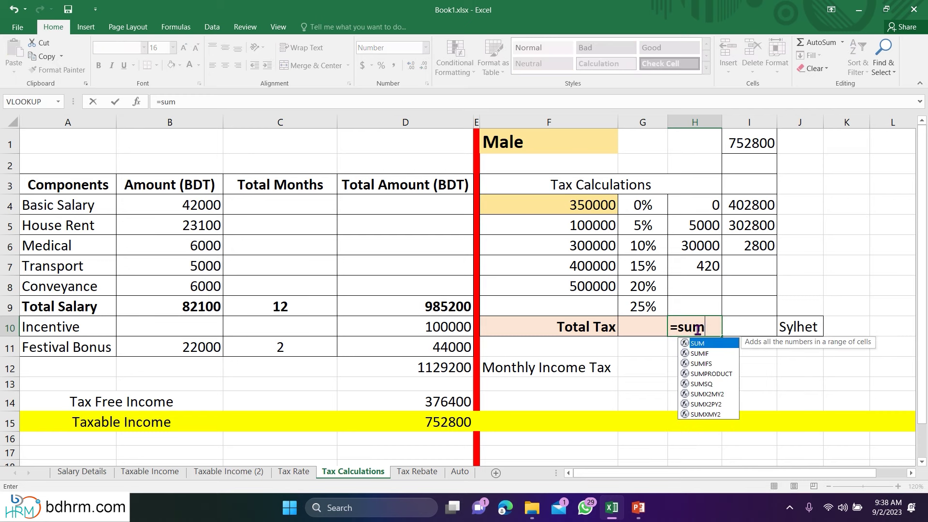
pyautogui.press('Tab')
pyautogui.moveTo(701, 208); pyautogui.dragTo(698, 307)
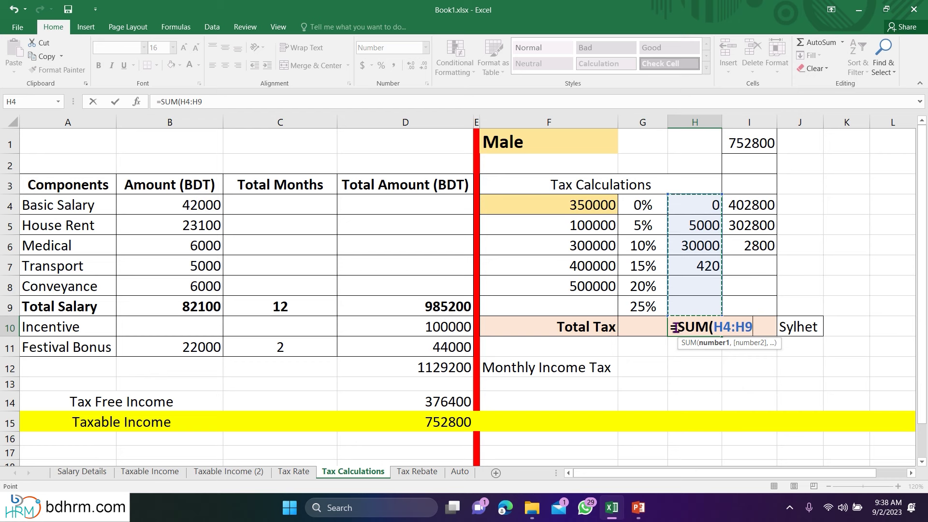
pyautogui.press('Return')
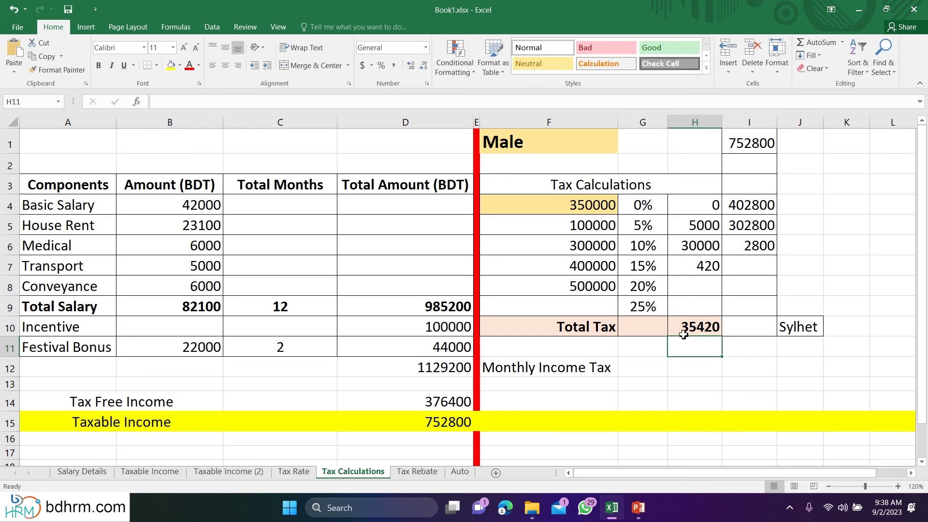
pyautogui.click(681, 327)
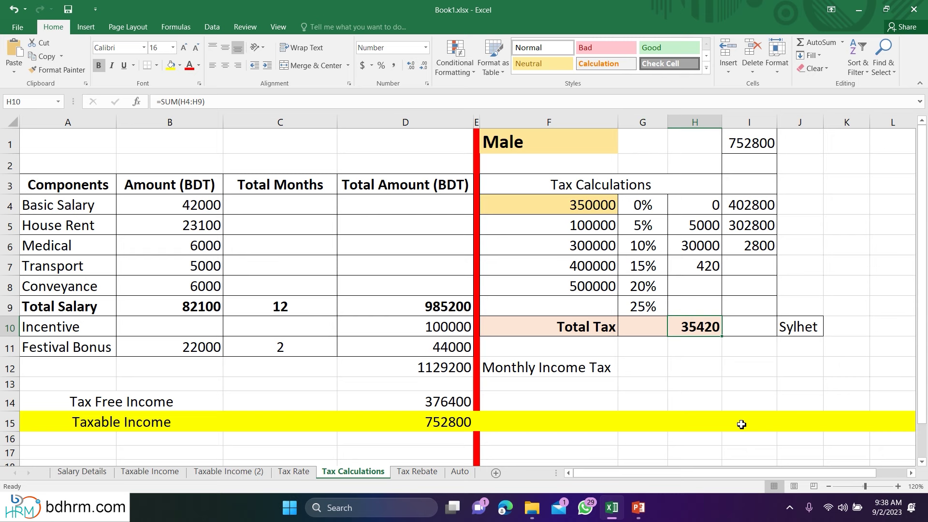
# Step: Calculate the Monthly Income Tax in H12 by dividing the total tax by 12 with the formula =H10/12
pyautogui.click(717, 365)
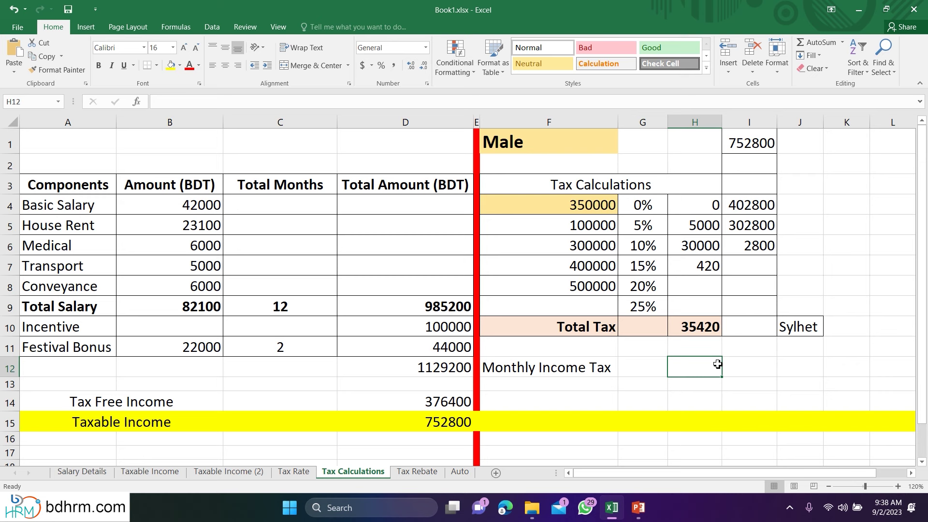
pyautogui.write('=')
pyautogui.click(700, 325)
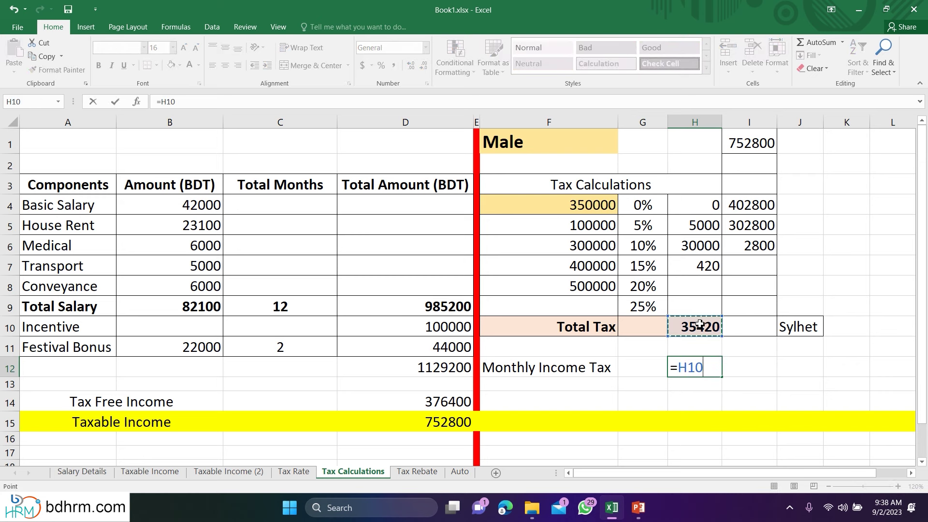
pyautogui.write('/12')
pyautogui.press('Return')
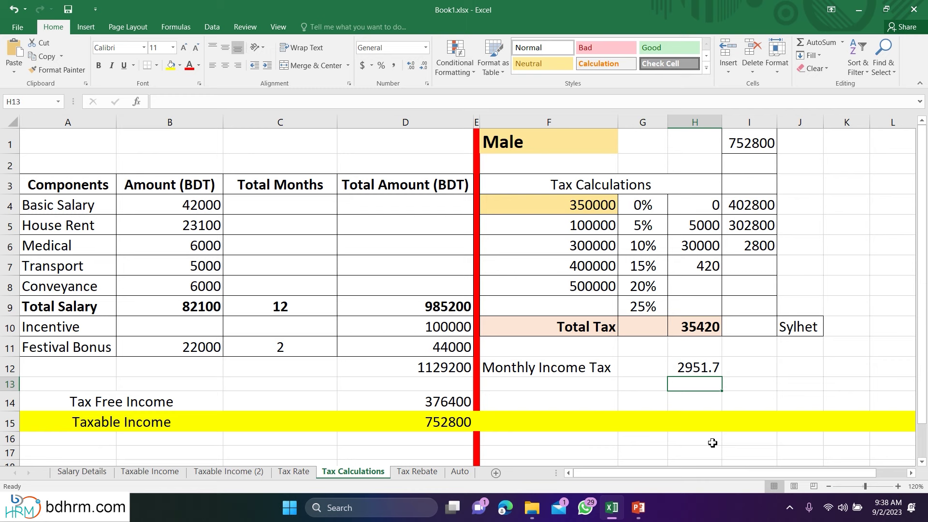
pyautogui.hotkey('ctrl', 'z')
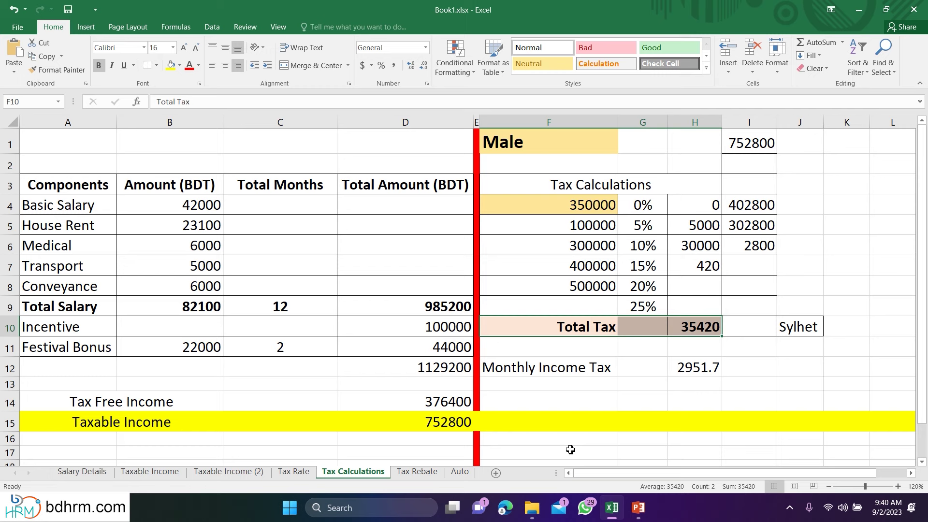
# Step: Change the taxpayer category in F1 to Female and set the 0% slab amount in F4 to 400000
pyautogui.click(539, 135)
pyautogui.write('Female')
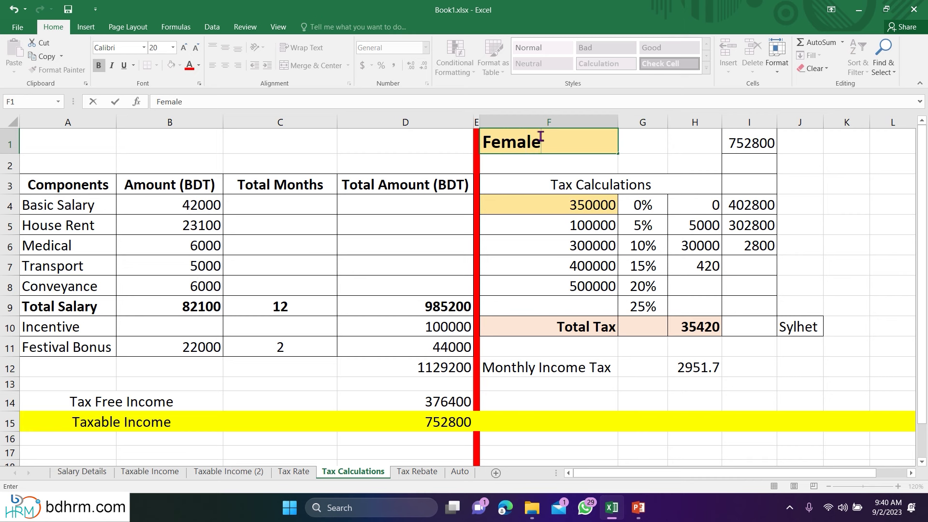
pyautogui.click(827, 327)
pyautogui.click(570, 209)
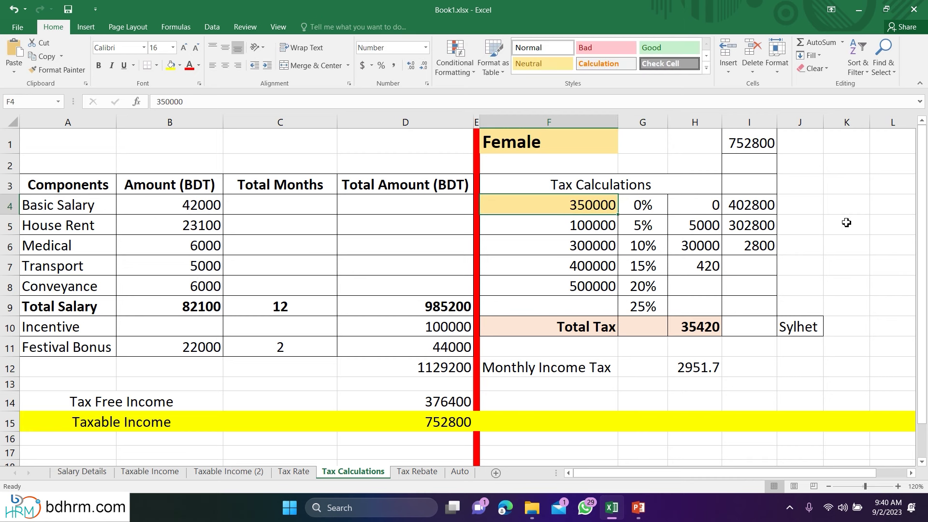
pyautogui.write('4')
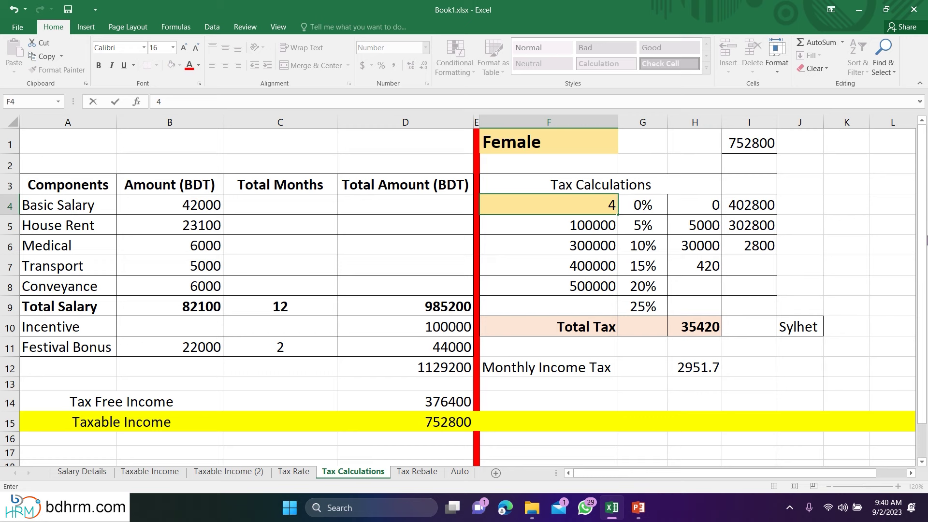
pyautogui.write('00000')
pyautogui.press('Return')
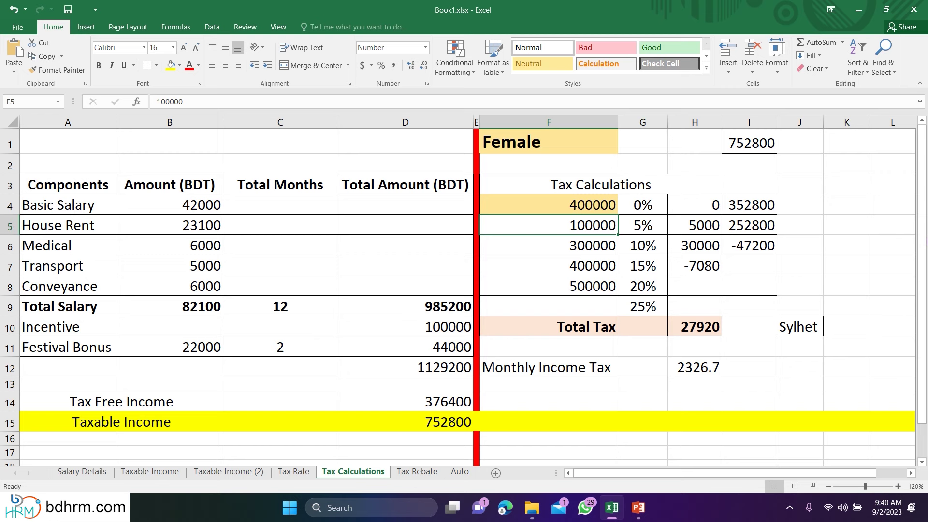
# Step: Clear the 15% slab tax in H7, the remaining income in I6 and the 10% slab tax in H6
pyautogui.click(711, 271)
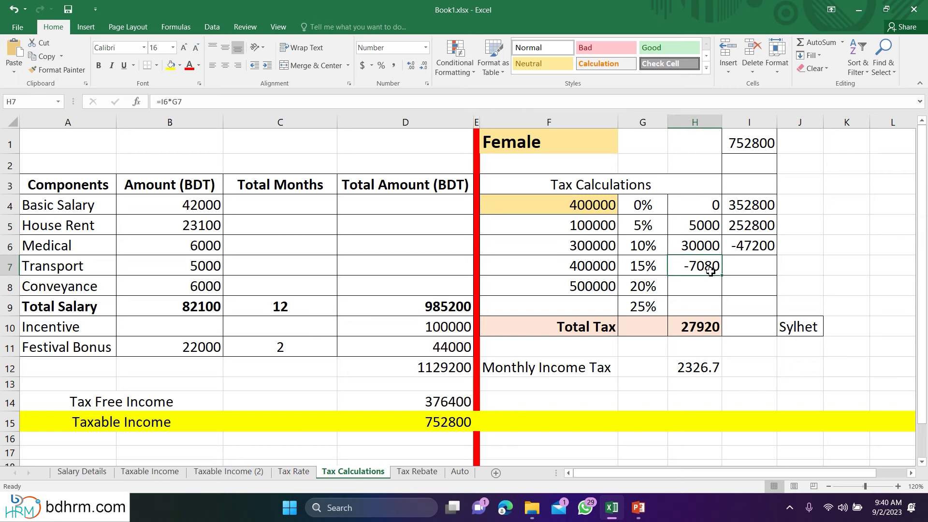
pyautogui.press('Delete')
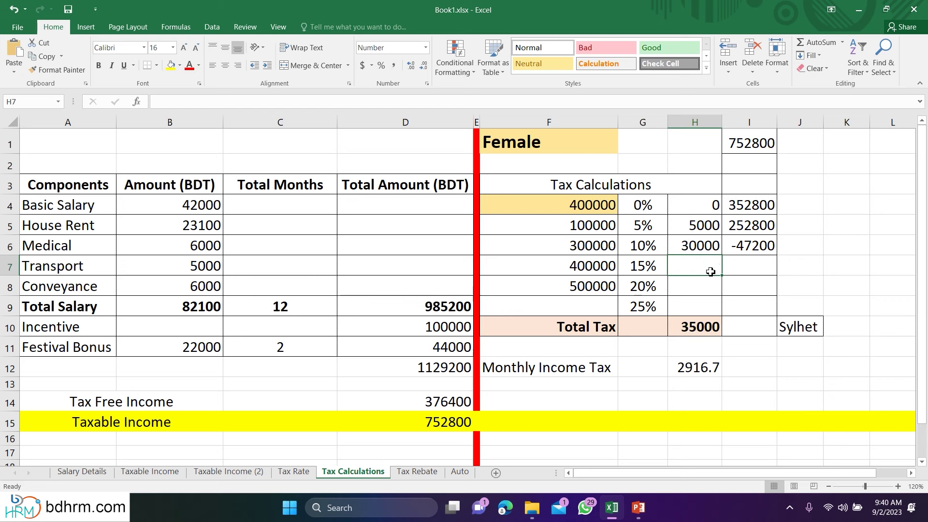
pyautogui.click(747, 246)
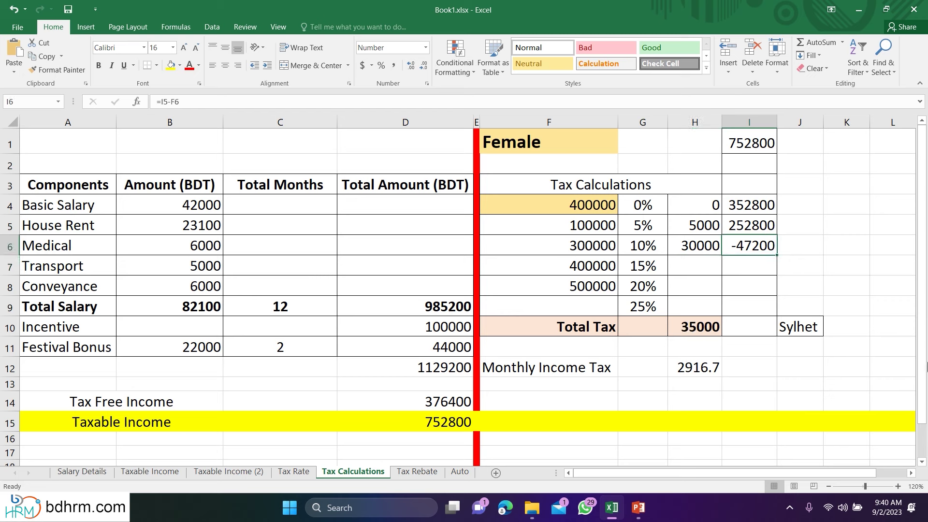
pyautogui.press('Delete')
pyautogui.click(695, 246)
pyautogui.press('Delete')
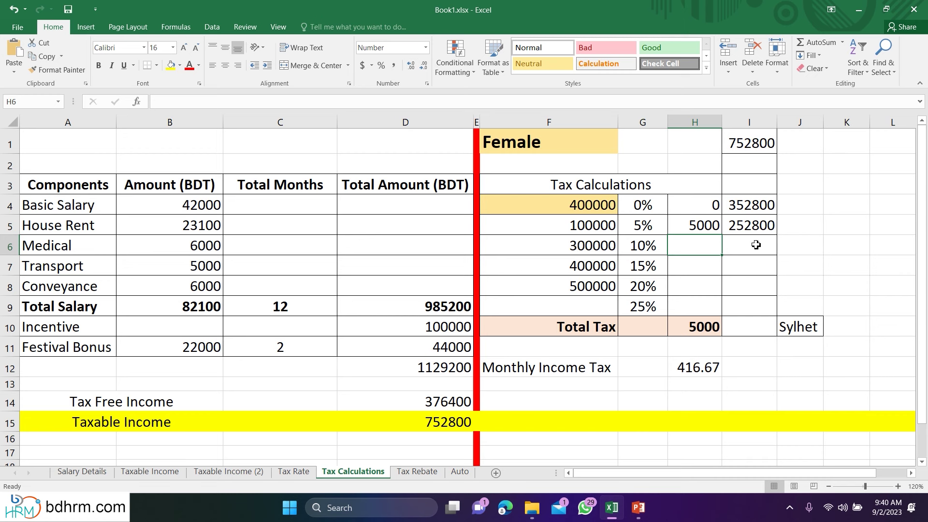
# Step: Calculate the 10% tax on the remaining income in H6 with the formula =I5*G6
pyautogui.write('=')
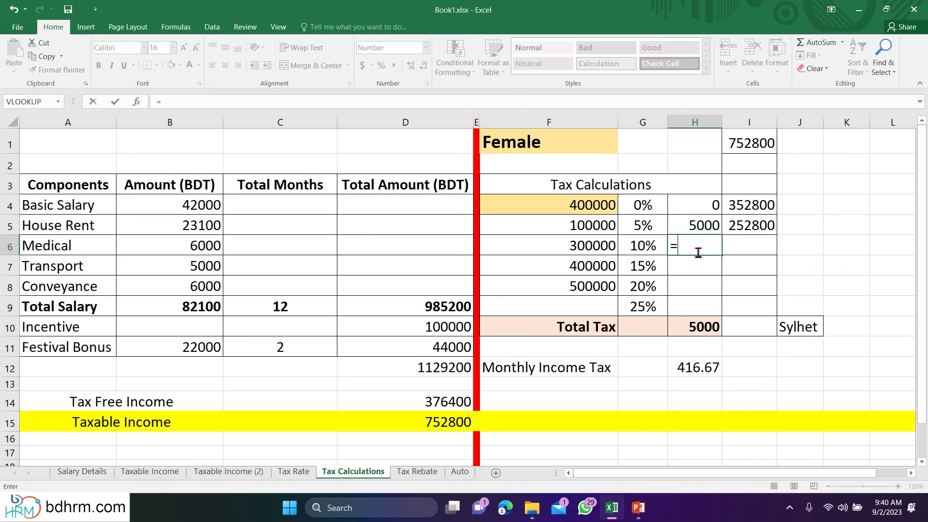
pyautogui.click(732, 227)
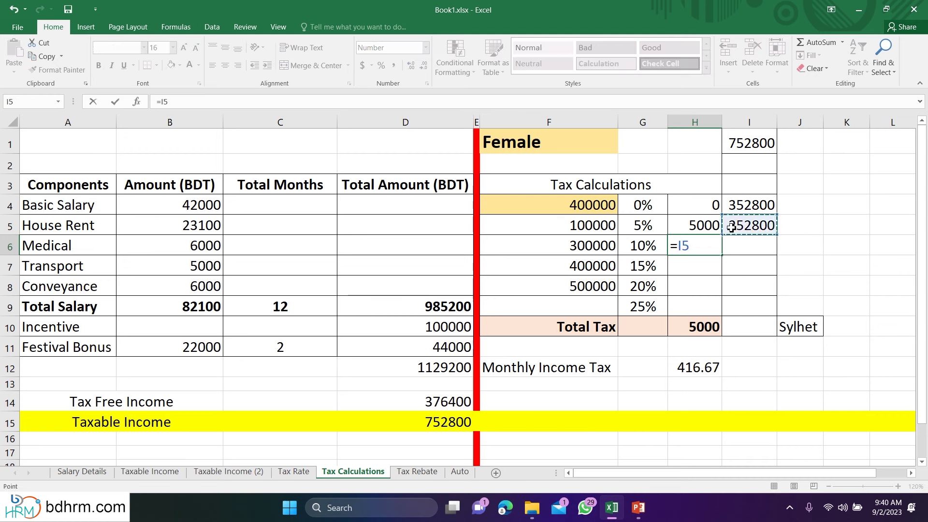
pyautogui.write('*')
pyautogui.click(633, 246)
pyautogui.hotkey('ctrl', 'Return')
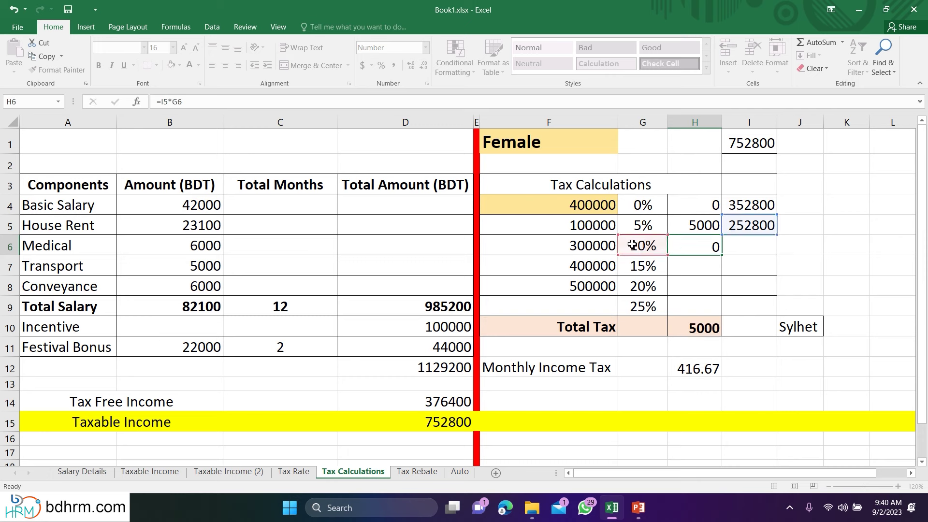
pyautogui.press('Return')
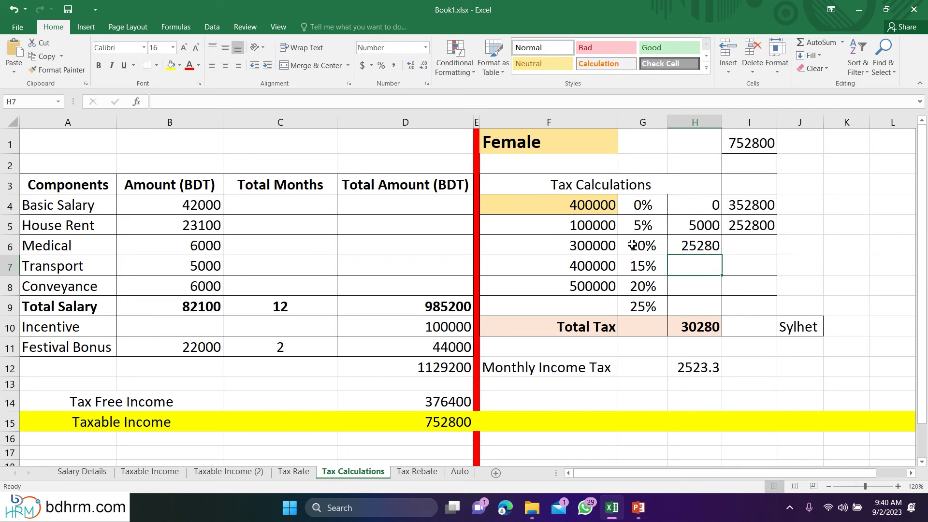
pyautogui.click(461, 423)
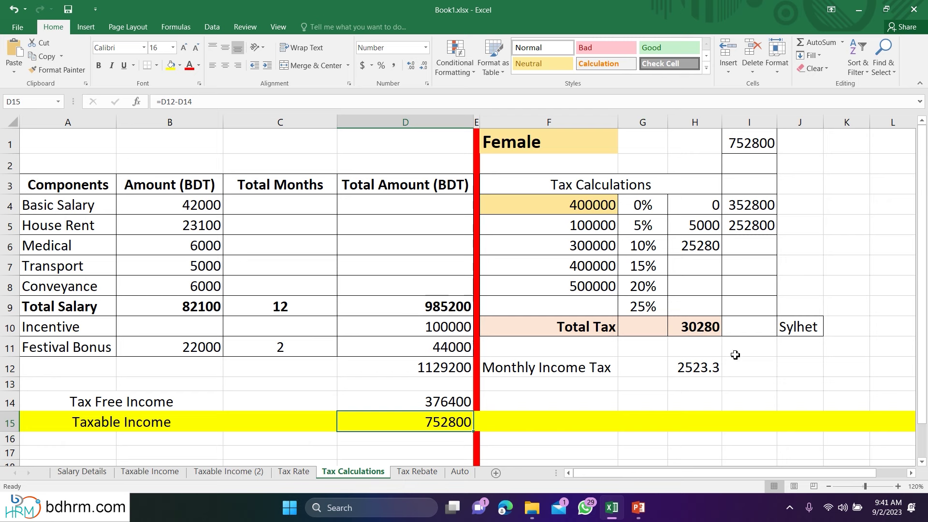
pyautogui.click(575, 209)
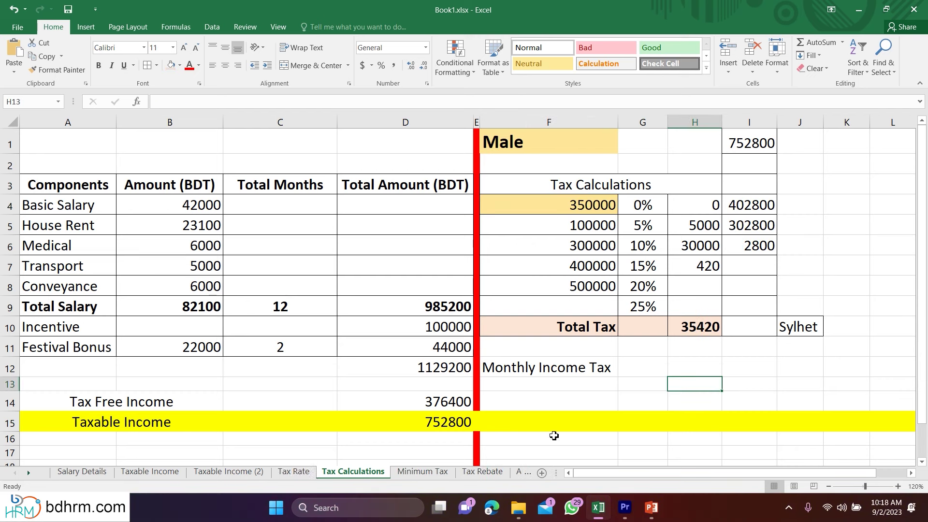
# Step: Clear the Incentive total amount in D10 and set the Basic Salary in B4 to 18000 for the male taxpayer
pyautogui.click(447, 328)
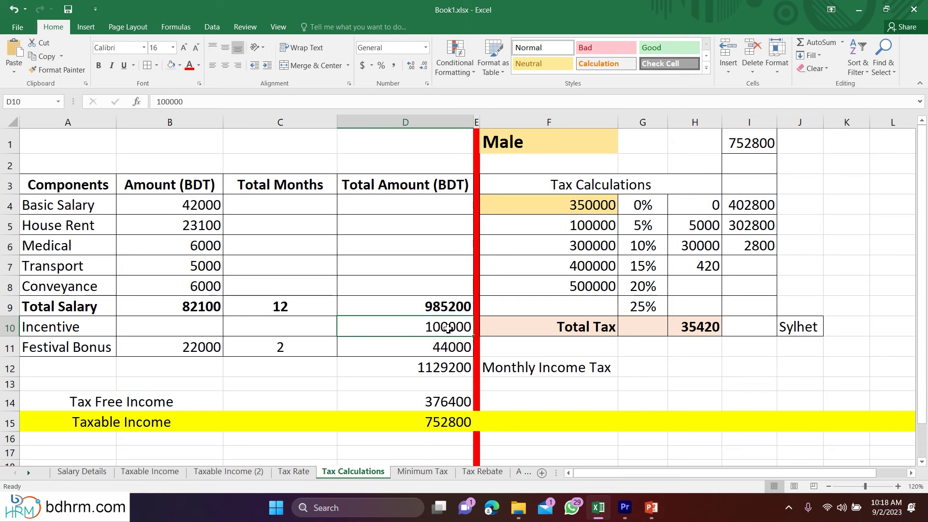
pyautogui.press('Delete')
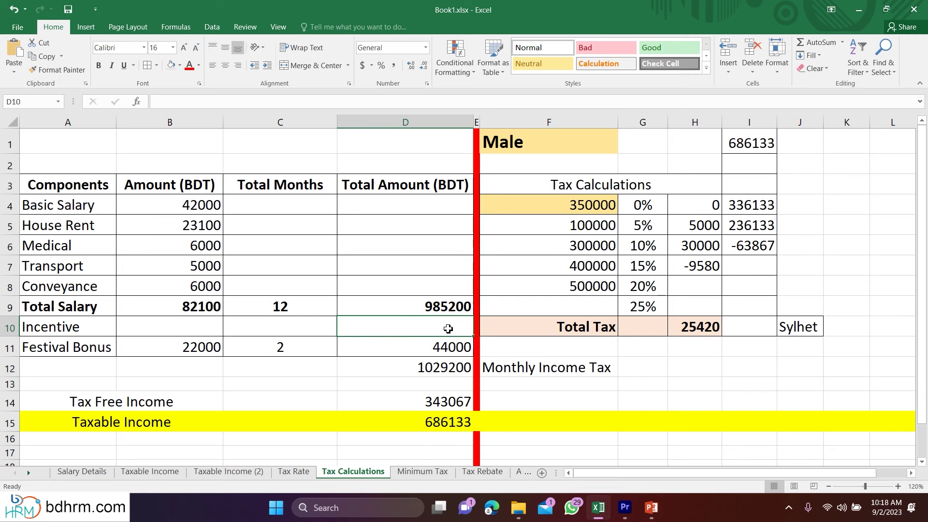
pyautogui.click(177, 195)
pyautogui.write('18000')
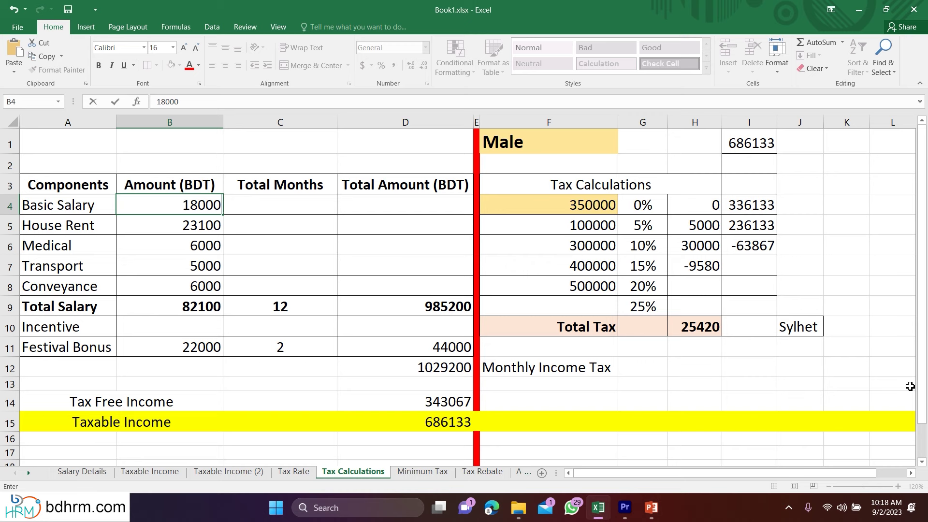
pyautogui.press('Return')
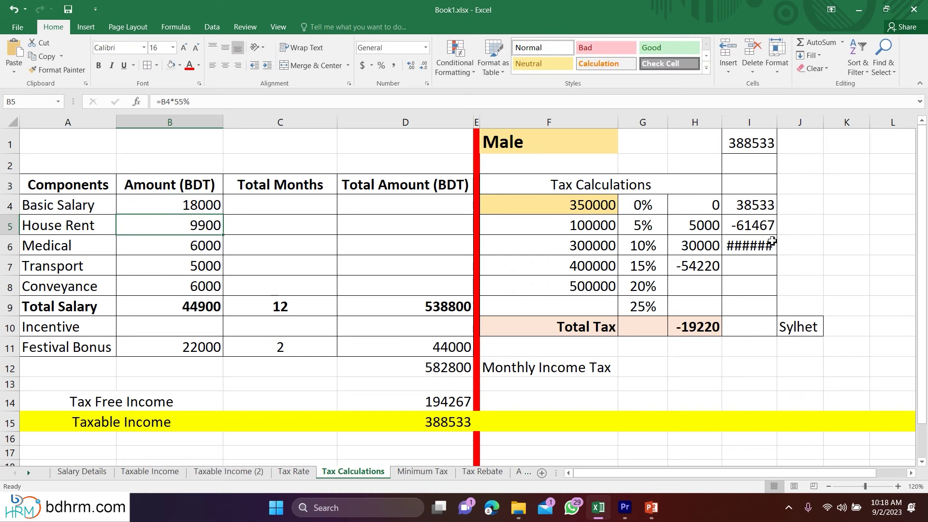
# Step: Clear the remaining-income cells I5:I6 and the slab taxes in H5:H7
pyautogui.moveTo(765, 225); pyautogui.dragTo(760, 250)
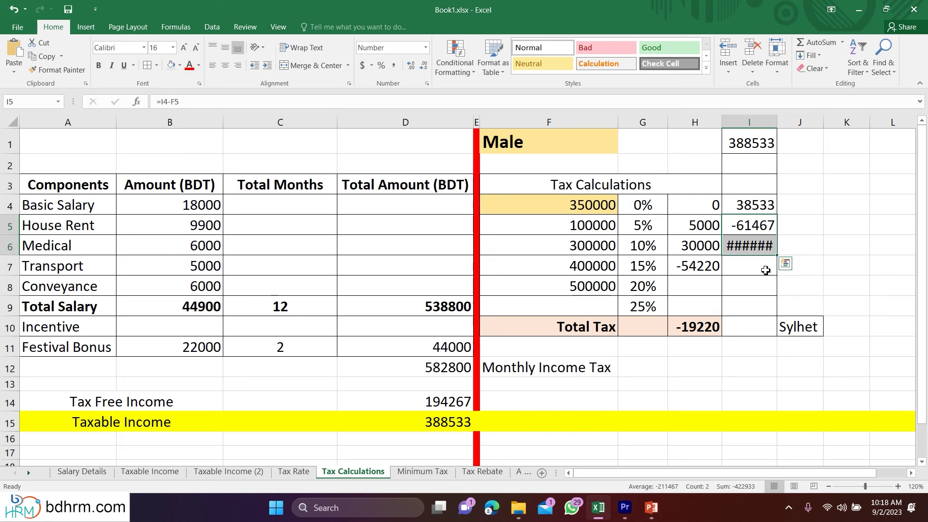
pyautogui.press('Delete')
pyautogui.moveTo(700, 233); pyautogui.dragTo(702, 296)
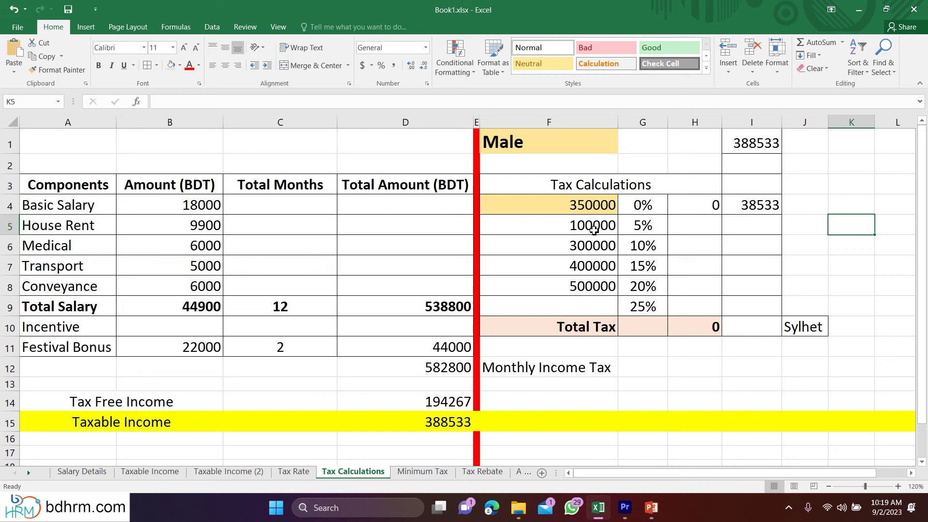
# Step: Calculate the 5% tax on the remaining income in H5 with the formula =I4*G5
pyautogui.click(709, 226)
pyautogui.write('=')
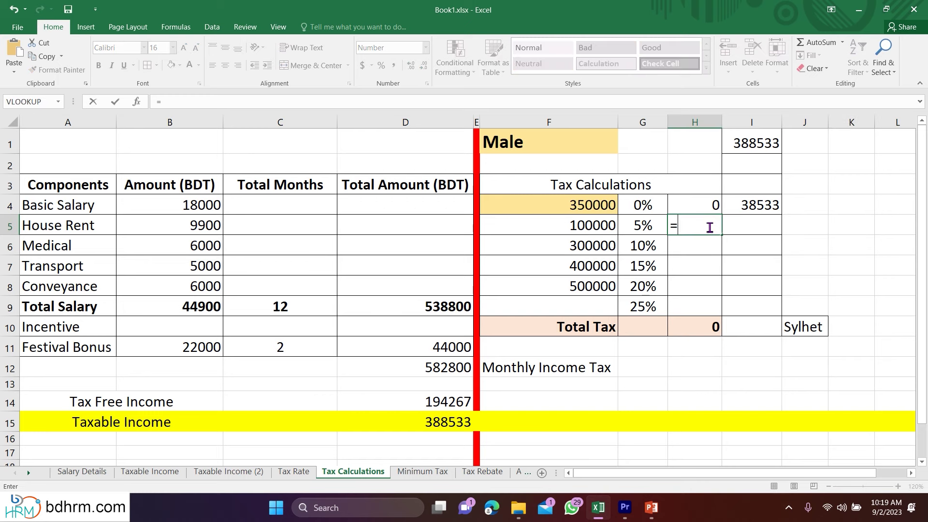
pyautogui.click(765, 204)
pyautogui.write('*')
pyautogui.click(644, 223)
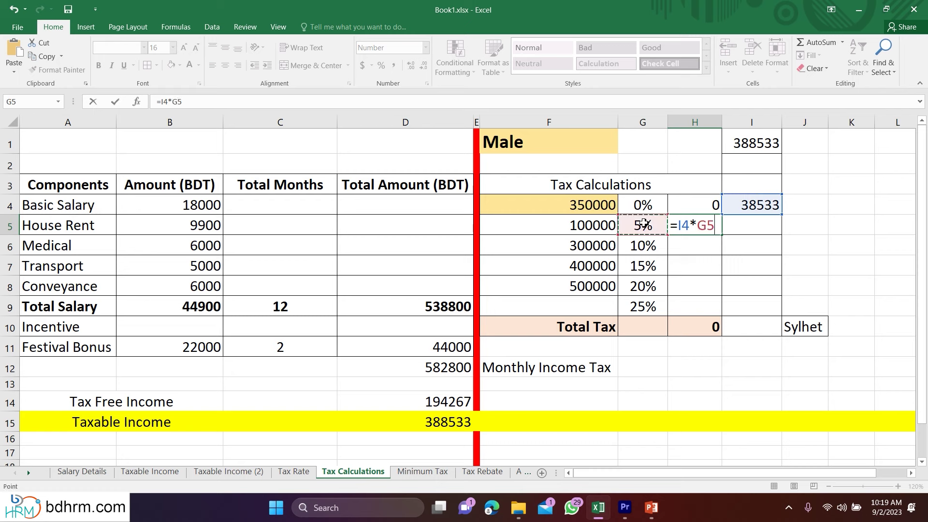
pyautogui.press('Return')
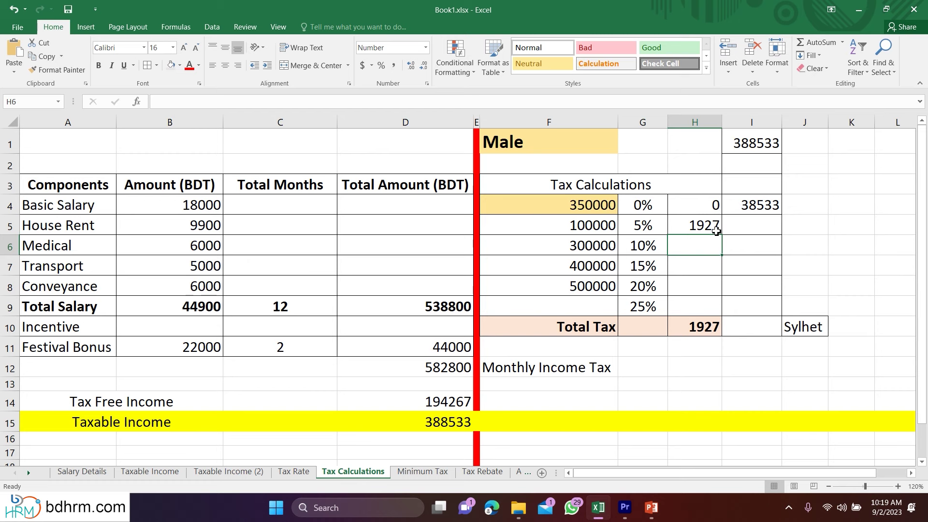
# Step: Calculate the Monthly Income Tax in H12 from the total tax with the formula =H10/12
pyautogui.click(699, 370)
pyautogui.write('=')
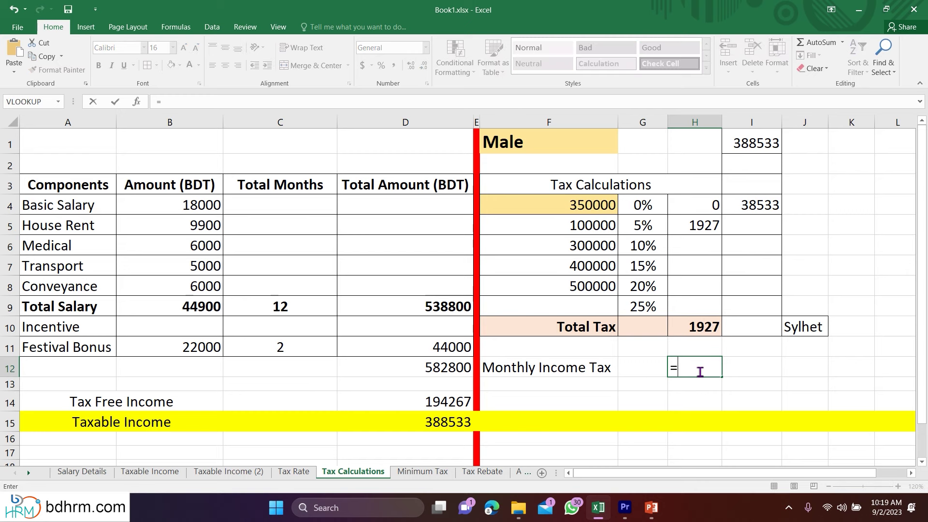
pyautogui.write('/12')
pyautogui.hotkey('ctrl', 'Return')
pyautogui.press('Return')
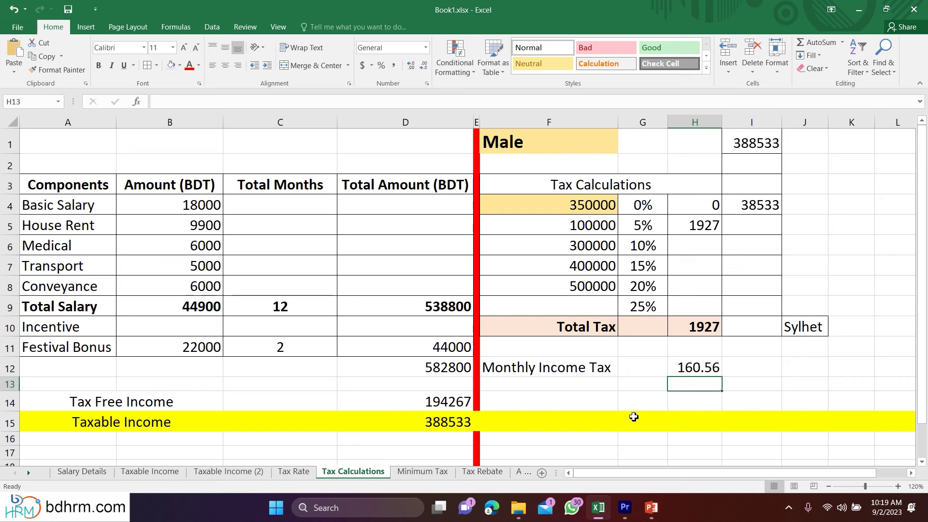
# Step: Examine the yearly minimum, total months and monthly tax for each area on the Minimum Tax sheet
pyautogui.click(420, 471)
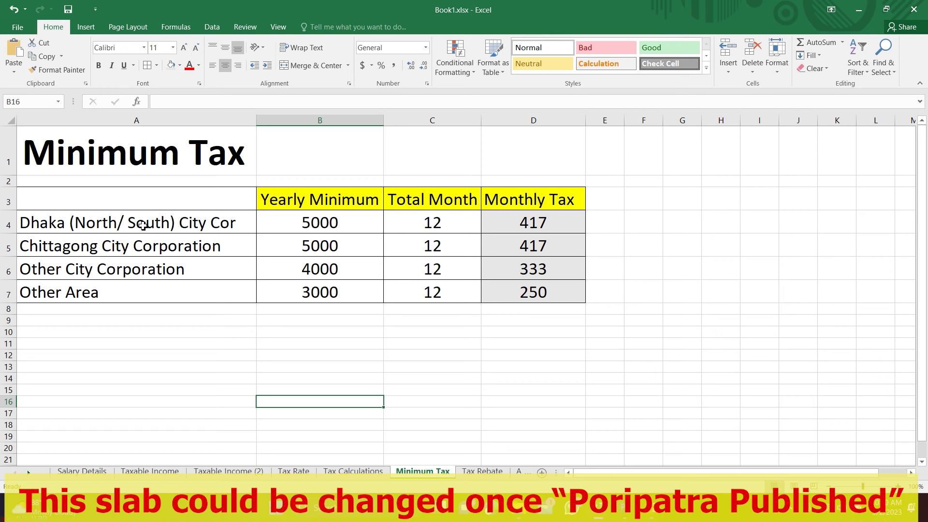
pyautogui.click(143, 226)
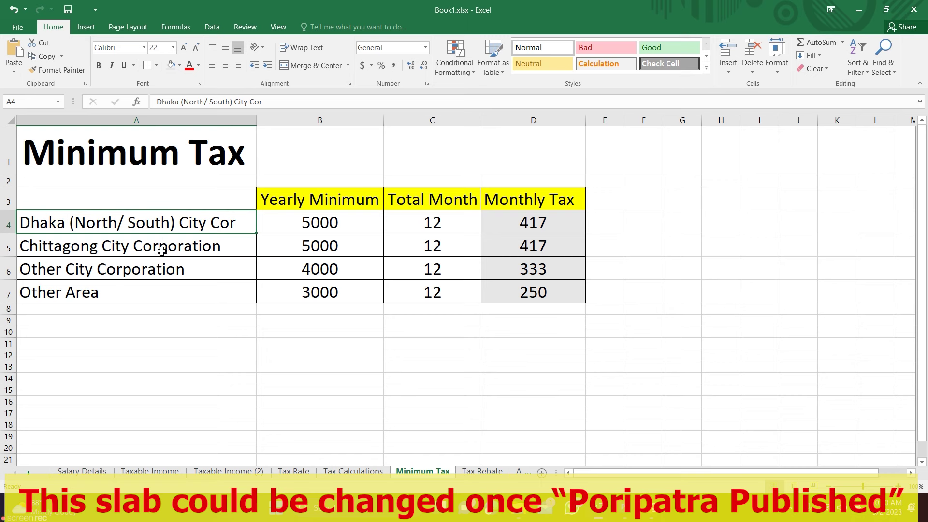
pyautogui.moveTo(75, 225); pyautogui.dragTo(297, 246)
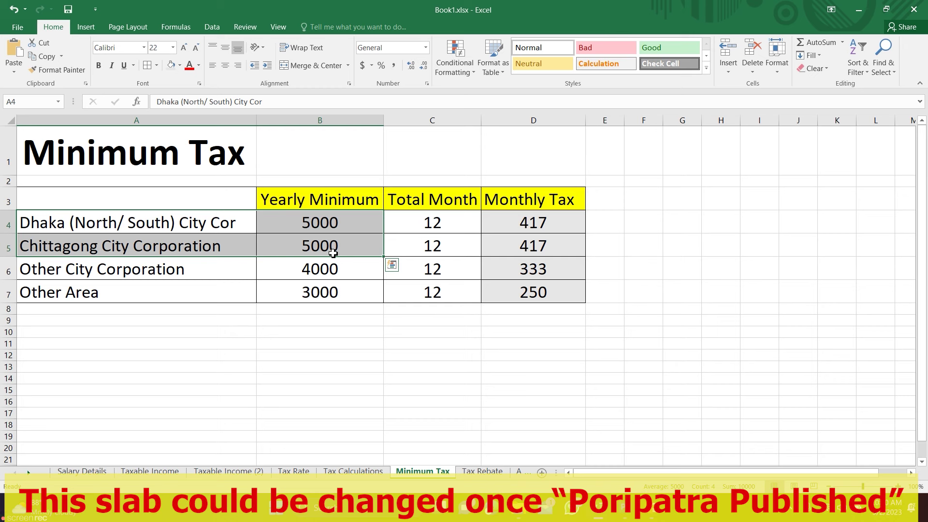
pyautogui.moveTo(110, 269); pyautogui.dragTo(363, 276)
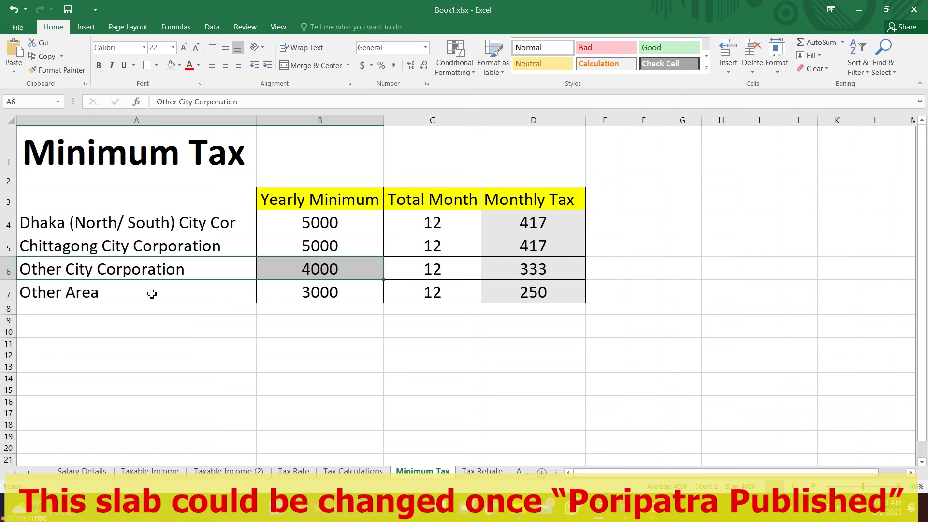
pyautogui.moveTo(152, 294); pyautogui.dragTo(306, 288)
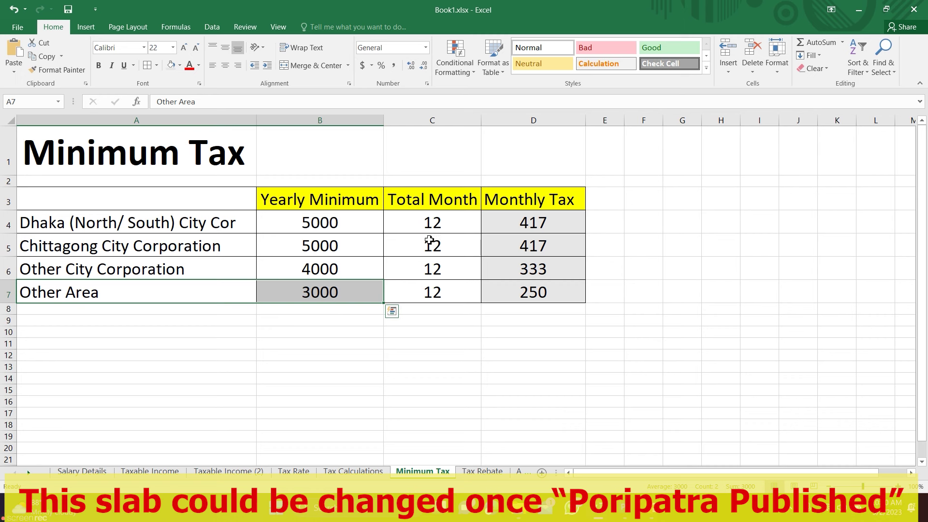
pyautogui.moveTo(429, 223); pyautogui.dragTo(430, 293)
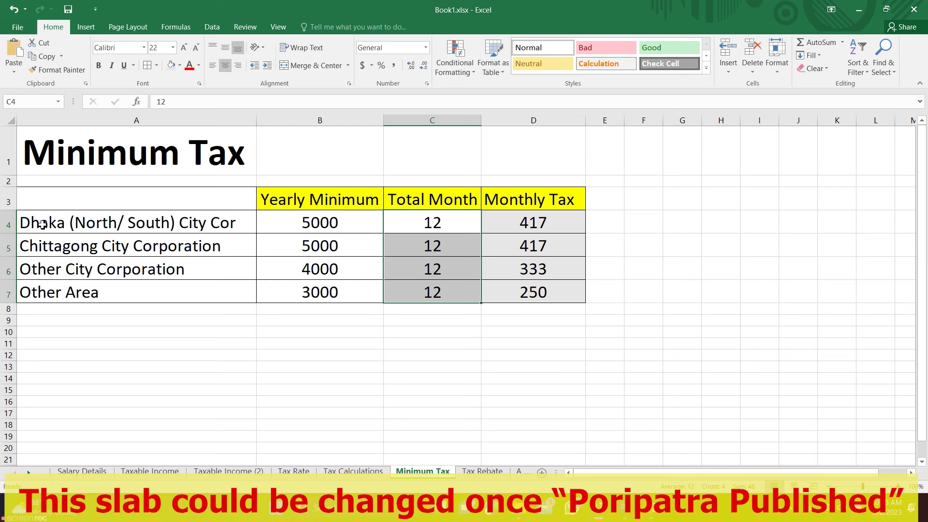
pyautogui.click(8, 232)
pyautogui.moveTo(8, 232); pyautogui.dragTo(7, 248)
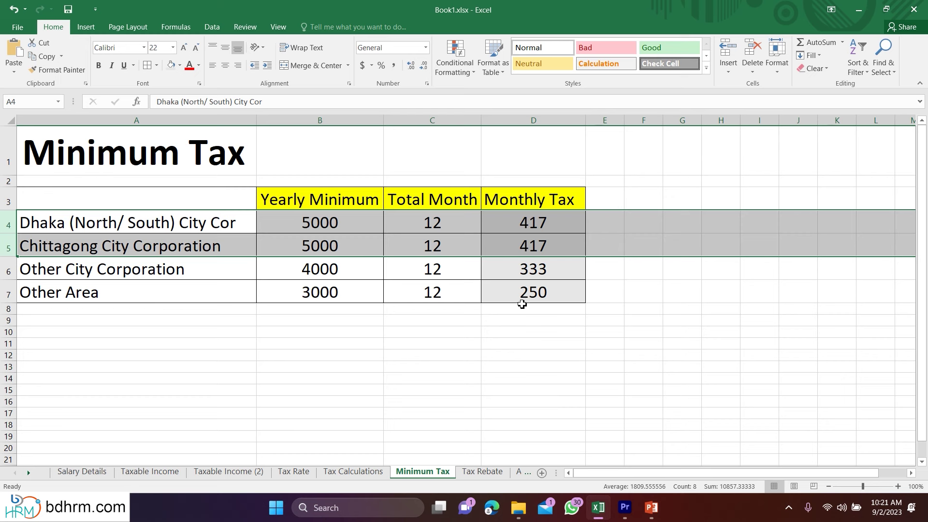
# Step: Return to the Tax Calculations sheet and check the Monthly Income Tax in H12 against the taxpayer's location in J10
pyautogui.click(362, 473)
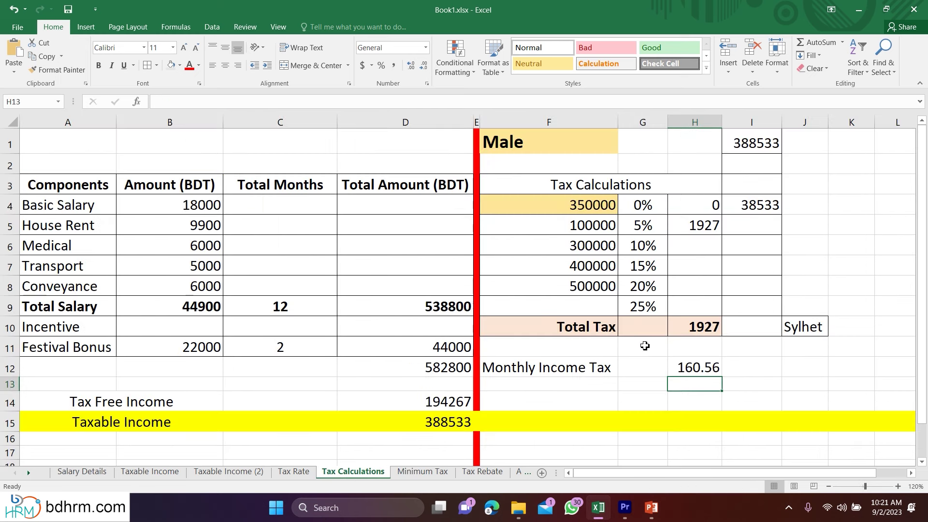
pyautogui.click(698, 367)
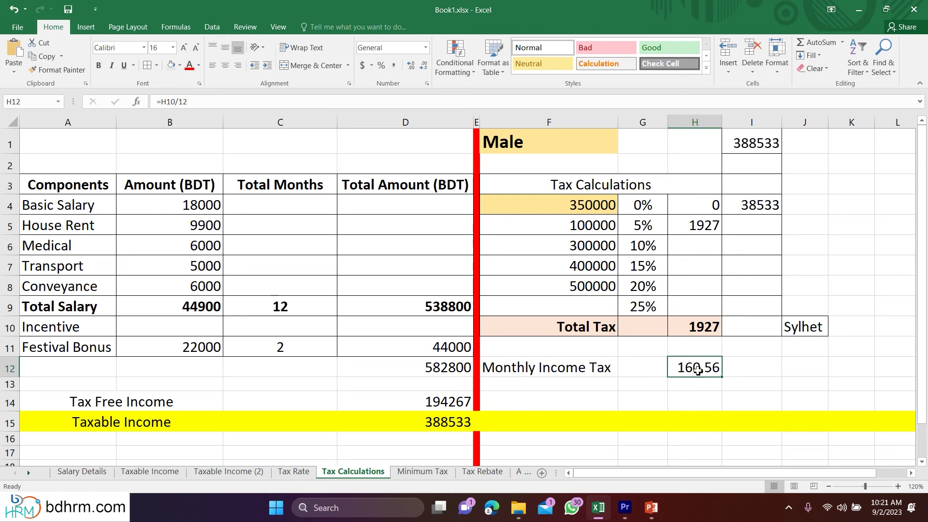
pyautogui.click(806, 331)
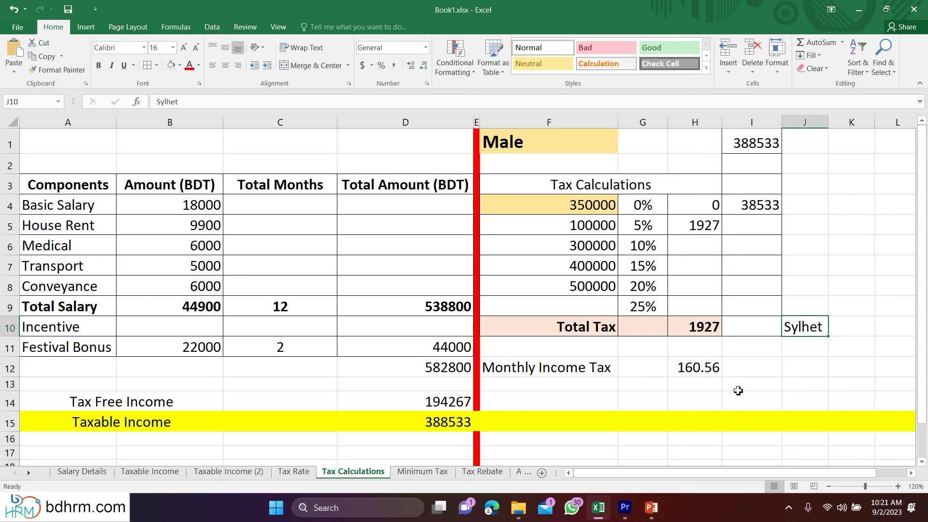
# Step: Set the Monthly Income Tax in H12 to 333, the minimum for other city corporations
pyautogui.click(700, 370)
pyautogui.write('333')
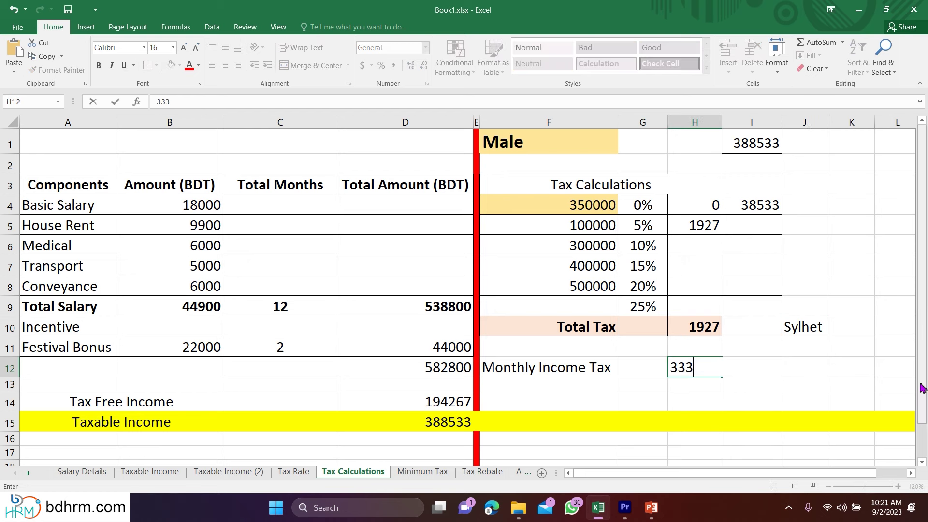
pyautogui.press('Return')
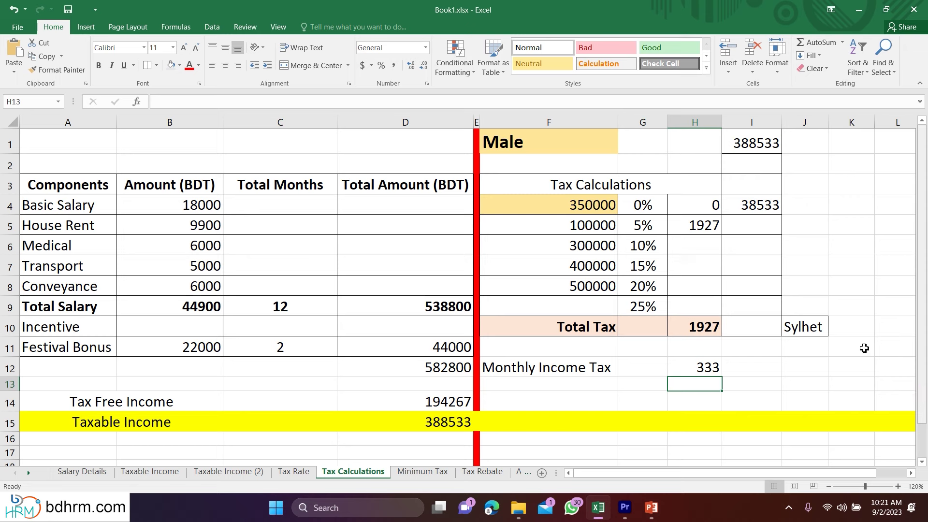
# Step: Clear the location in J10 and set the Monthly Income Tax in H12 to 417
pyautogui.click(805, 321)
pyautogui.press('Delete')
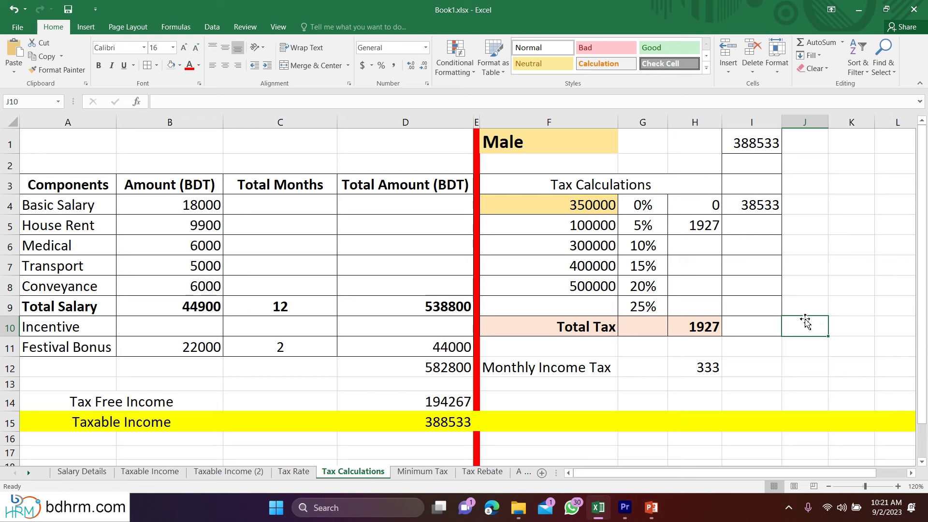
pyautogui.click(704, 361)
pyautogui.write('417')
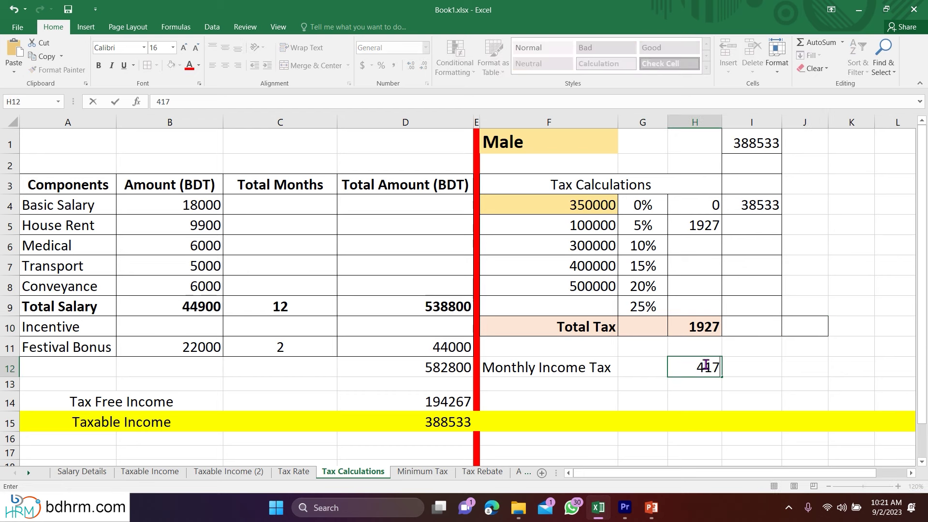
pyautogui.press('Return')
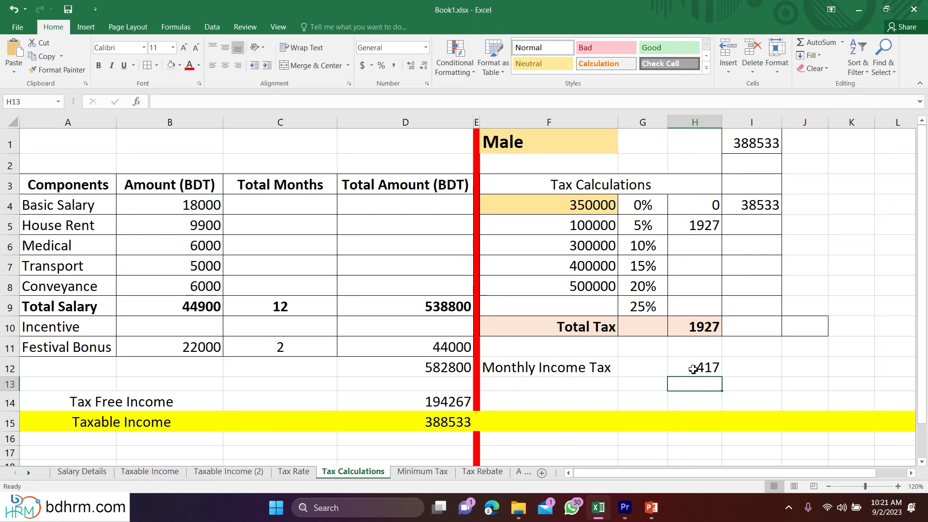
# Step: Set the Monthly Income Tax in H12 to 250, the minimum for other areas
pyautogui.click(693, 370)
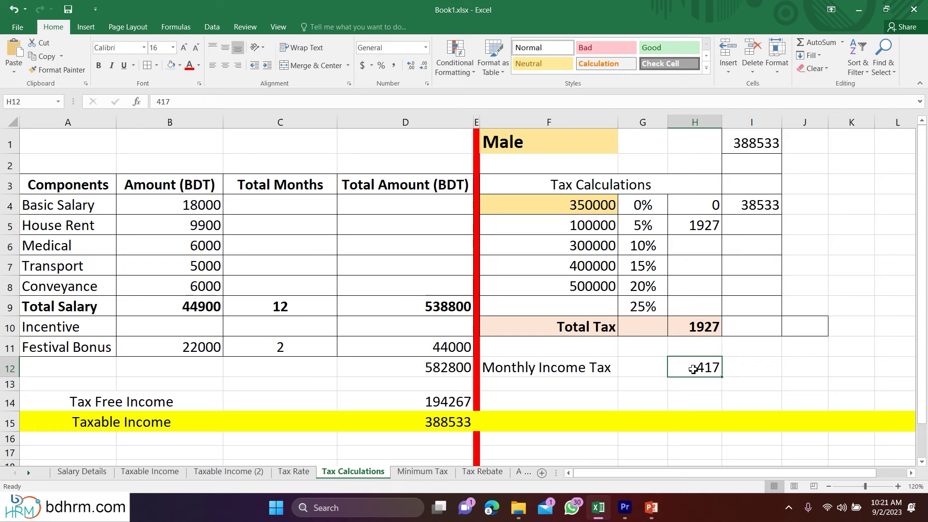
pyautogui.write('250')
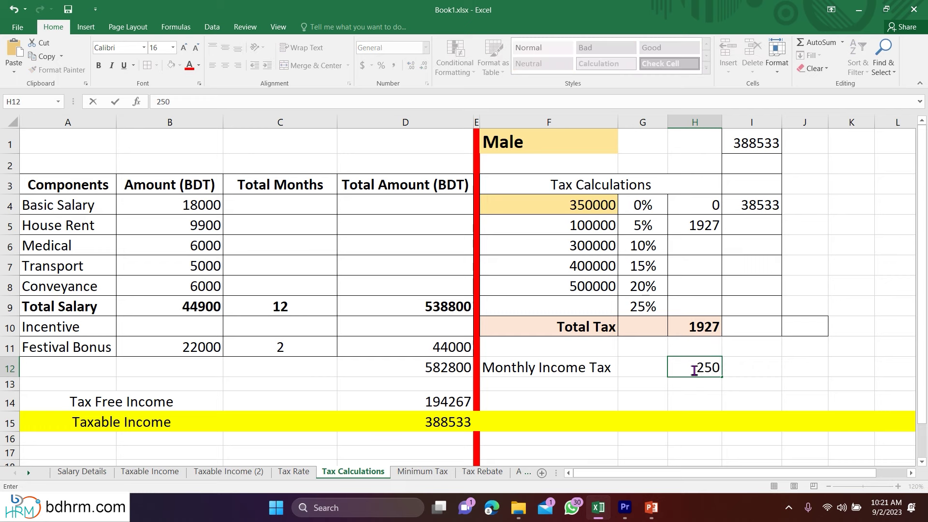
pyautogui.press('Return')
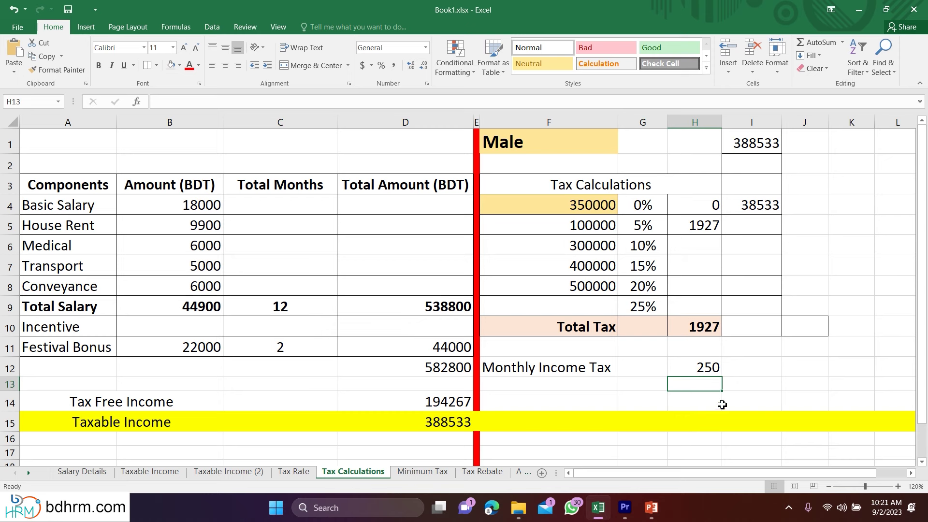
# Step: Set the Basic Salary in B4 to 12000
pyautogui.click(207, 212)
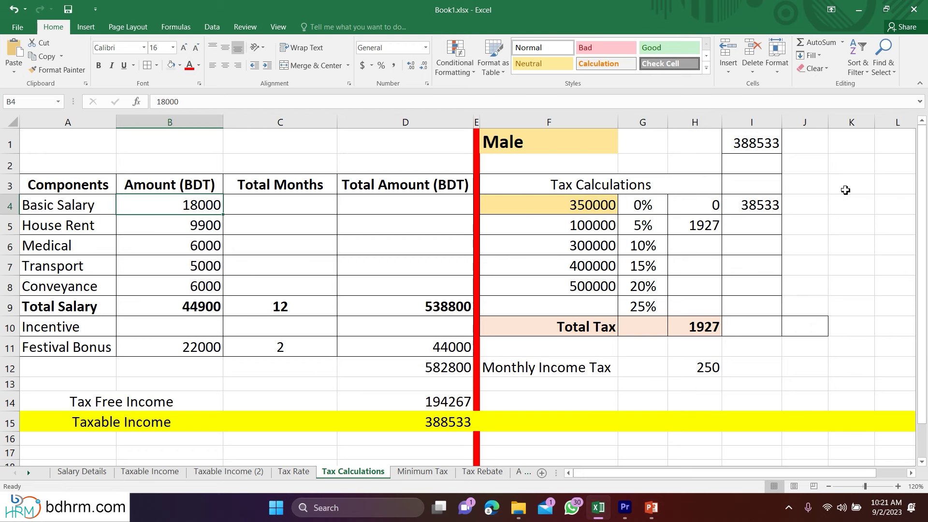
pyautogui.write('12000')
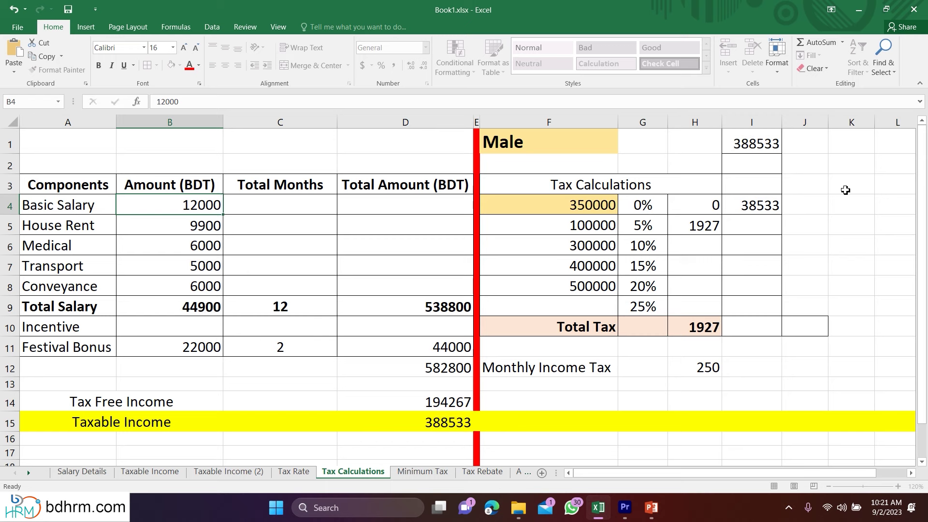
pyautogui.press('Return')
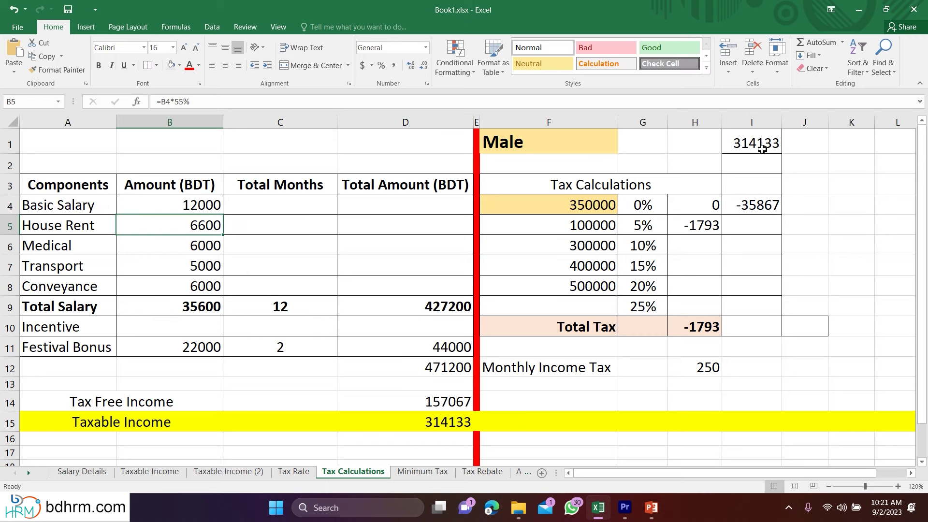
# Step: Clear the remaining income formula in I4 and compare the taxable income in I1 with the tax-free slab in F4
pyautogui.click(440, 426)
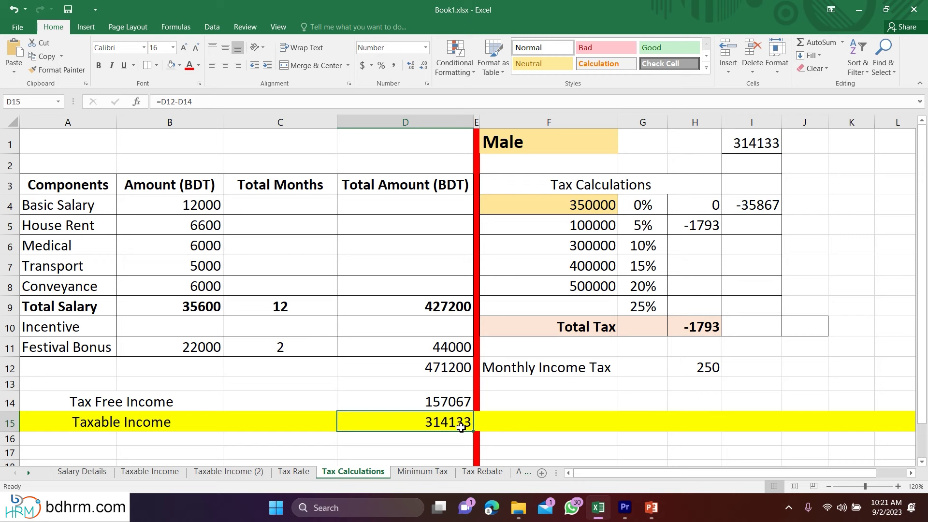
pyautogui.click(753, 213)
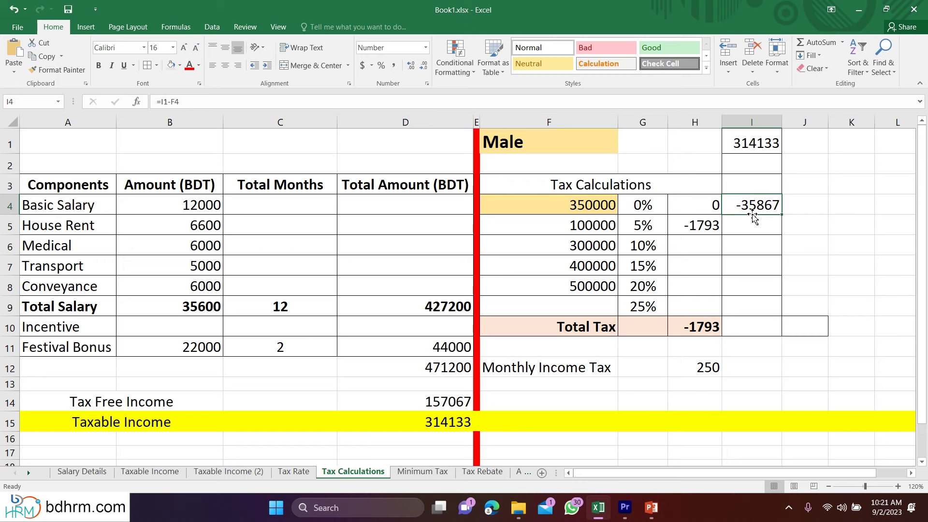
pyautogui.press('Delete')
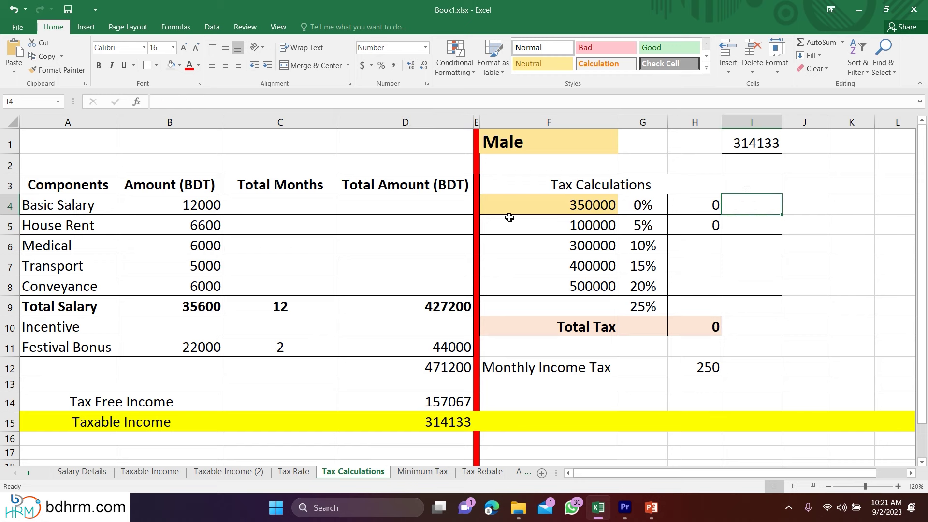
pyautogui.click(543, 203)
pyautogui.click(753, 144)
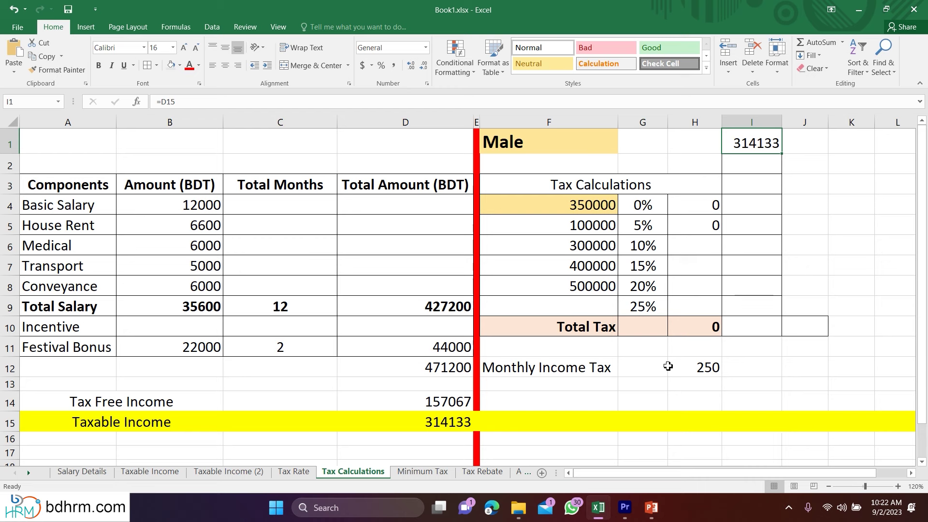
# Step: Set the Monthly Income Tax in H12 to 0
pyautogui.click(696, 372)
pyautogui.write('0')
pyautogui.press('Return')
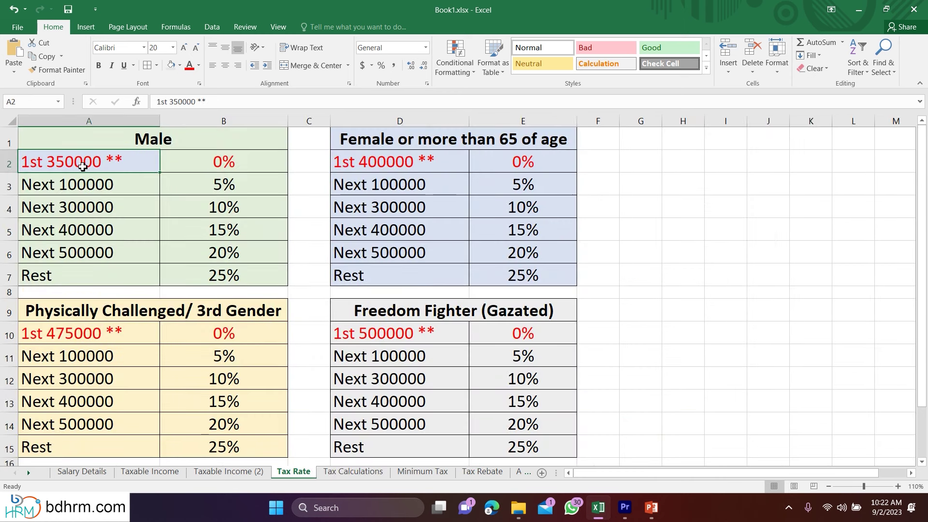
# Step: Compare the tax-free first slabs of the taxpayer categories on the Tax Rate sheet, and switch to the Tax Rebate sheet
pyautogui.click(368, 165)
pyautogui.click(99, 337)
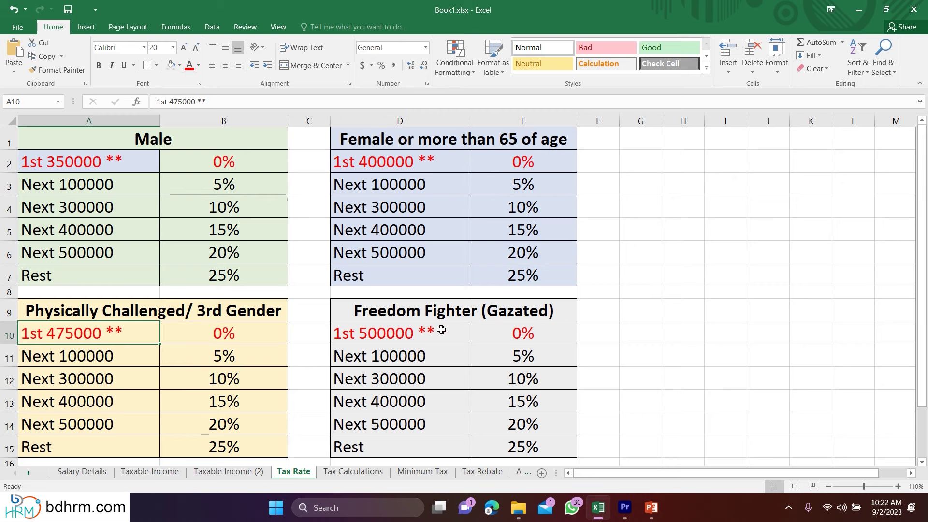
pyautogui.click(420, 333)
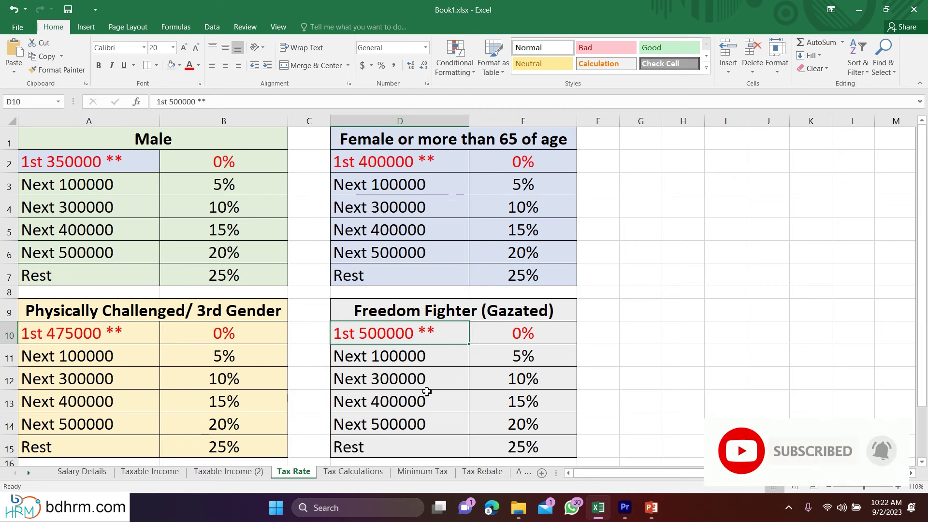
pyautogui.click(423, 473)
pyautogui.click(469, 475)
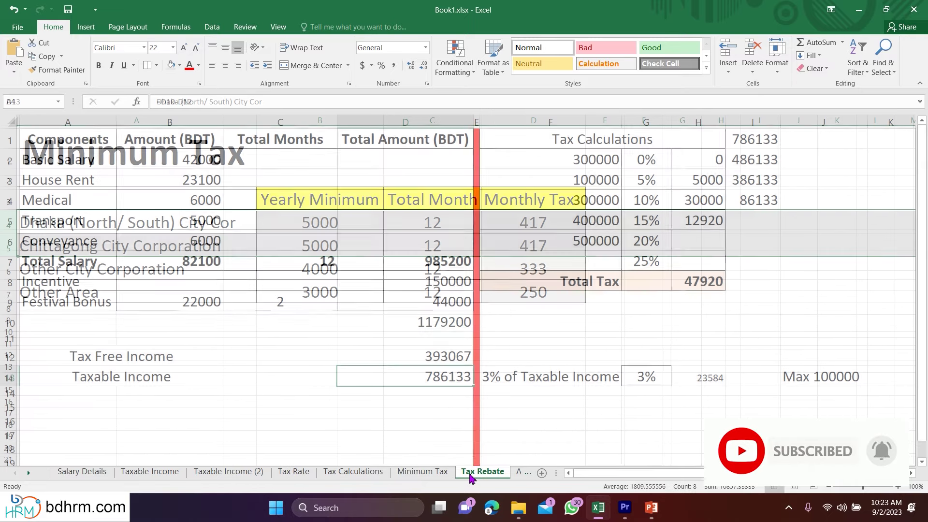